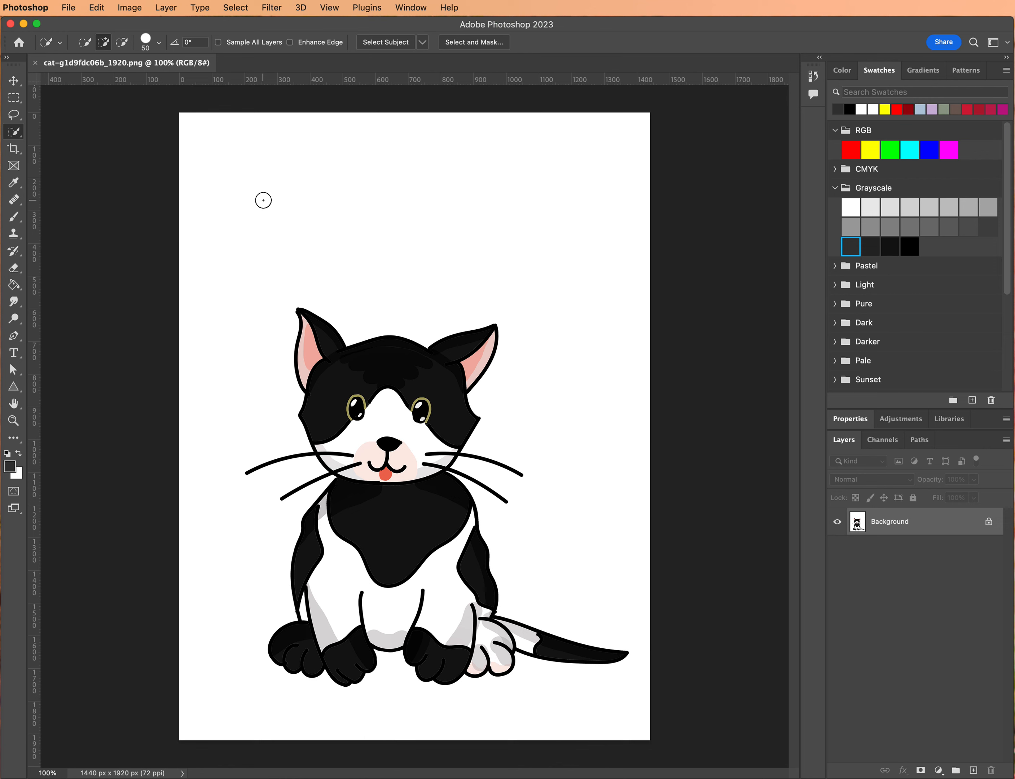
Mask out the white background by quick-selecting it, inverting the selection to the cat and adding a layer mask
{"action": "mouse_move", "coordinate": [223, 174]}
{"action": "left_mouse_down"}
{"action": "mouse_move", "coordinate": [293, 171]}
{"action": "mouse_move", "coordinate": [467, 223]}
{"action": "mouse_move", "coordinate": [556, 291]}
{"action": "mouse_move", "coordinate": [591, 426]}
{"action": "mouse_move", "coordinate": [628, 707]}
{"action": "mouse_move", "coordinate": [578, 712]}
{"action": "mouse_move", "coordinate": [588, 699]}
{"action": "left_mouse_up"}
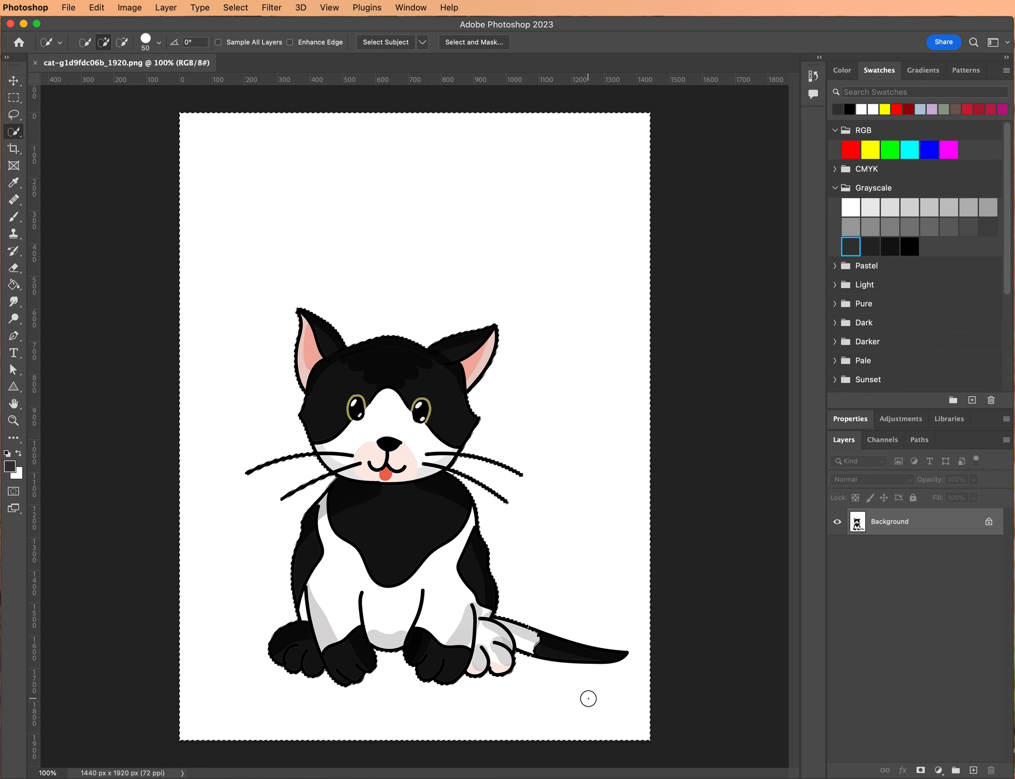
{"action": "key", "text": "super+d"}
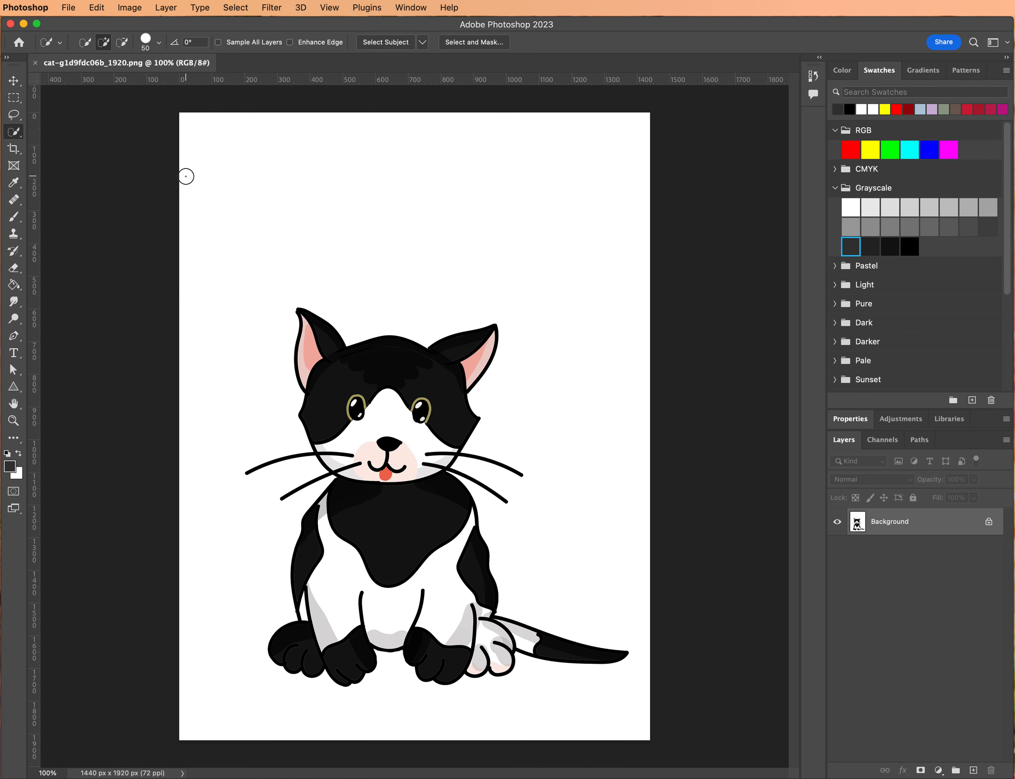
{"action": "mouse_move", "coordinate": [208, 161]}
{"action": "left_mouse_down"}
{"action": "mouse_move", "coordinate": [533, 215]}
{"action": "mouse_move", "coordinate": [590, 253]}
{"action": "mouse_move", "coordinate": [635, 348]}
{"action": "mouse_move", "coordinate": [661, 594]}
{"action": "mouse_move", "coordinate": [641, 702]}
{"action": "mouse_move", "coordinate": [604, 719]}
{"action": "mouse_move", "coordinate": [368, 745]}
{"action": "mouse_move", "coordinate": [329, 733]}
{"action": "left_mouse_up"}
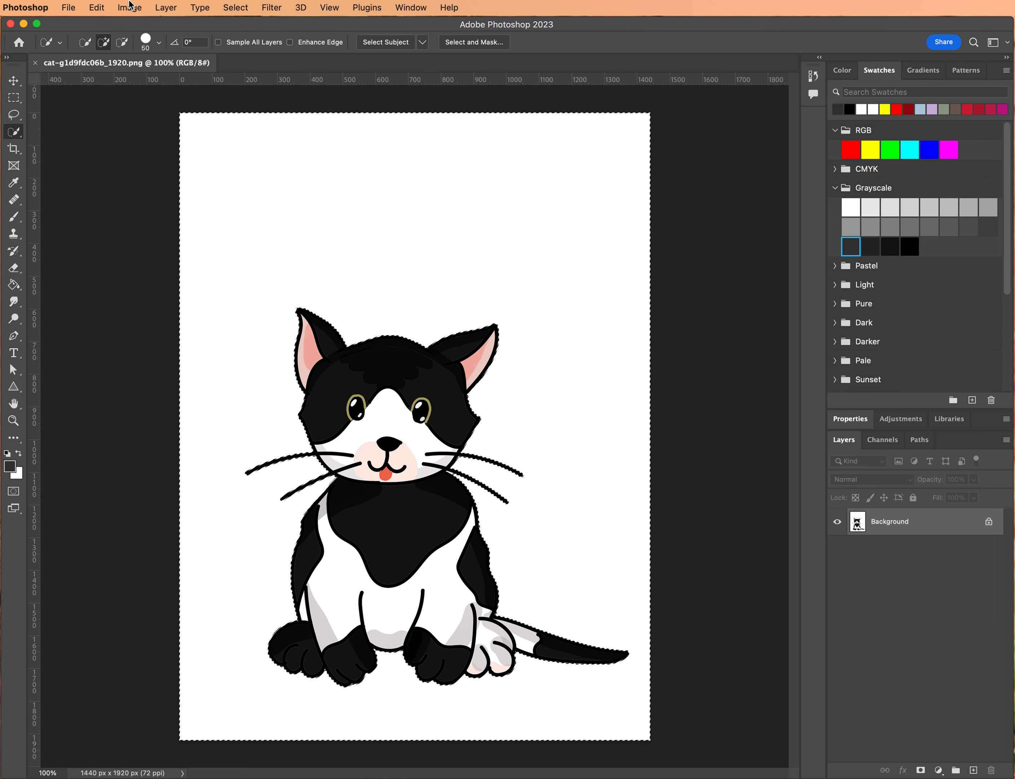
{"action": "left_click", "coordinate": [236, 8]}
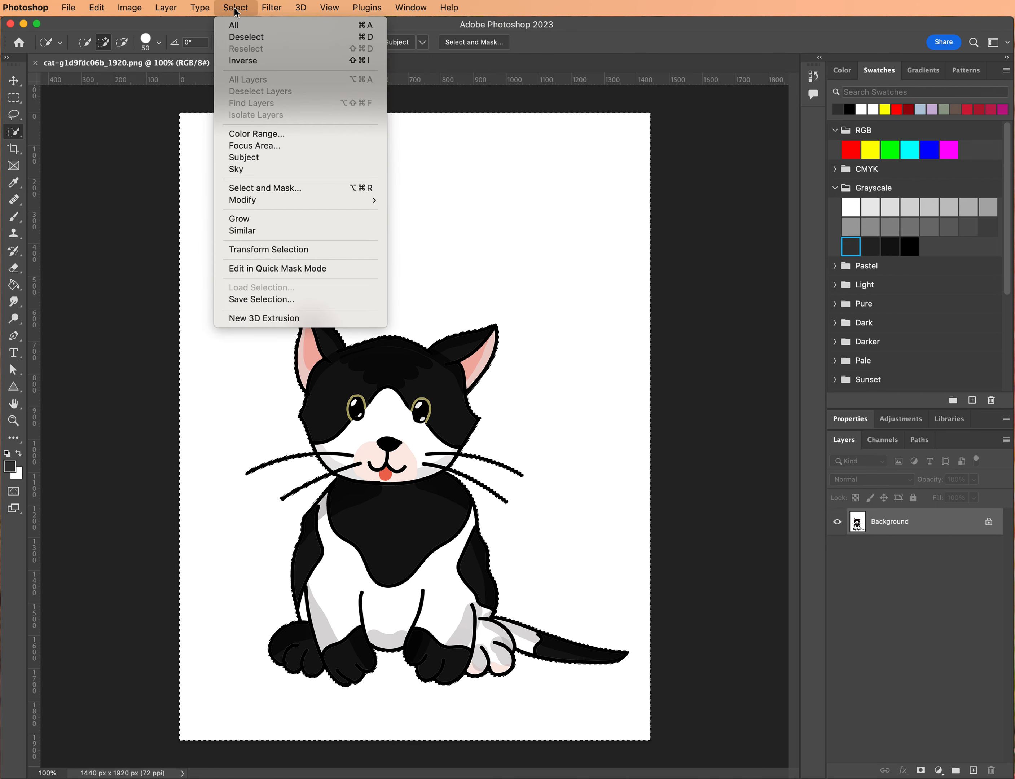
{"action": "left_click", "coordinate": [246, 60]}
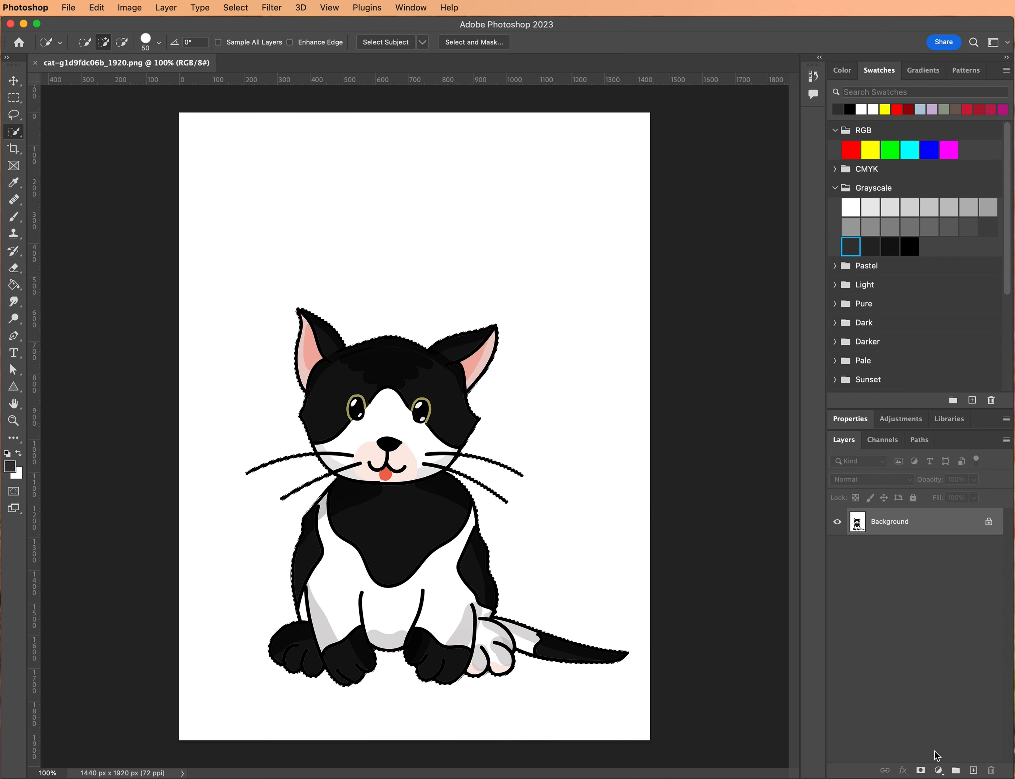
{"action": "left_click", "coordinate": [922, 771]}
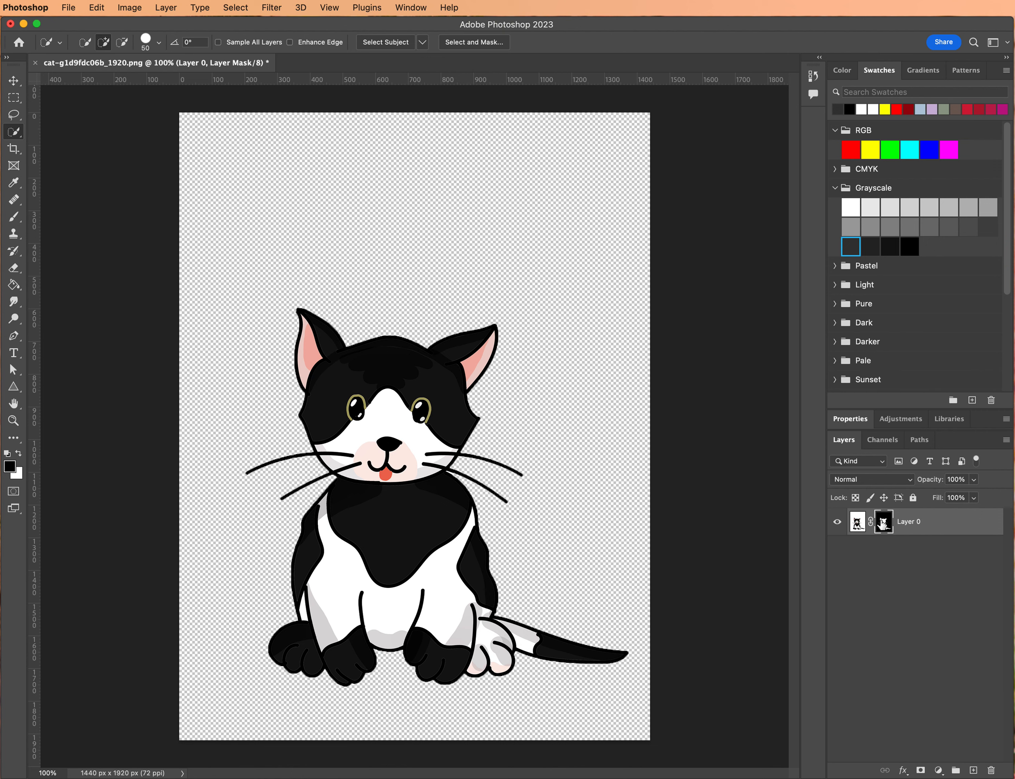
{"action": "right_click", "coordinate": [883, 523]}
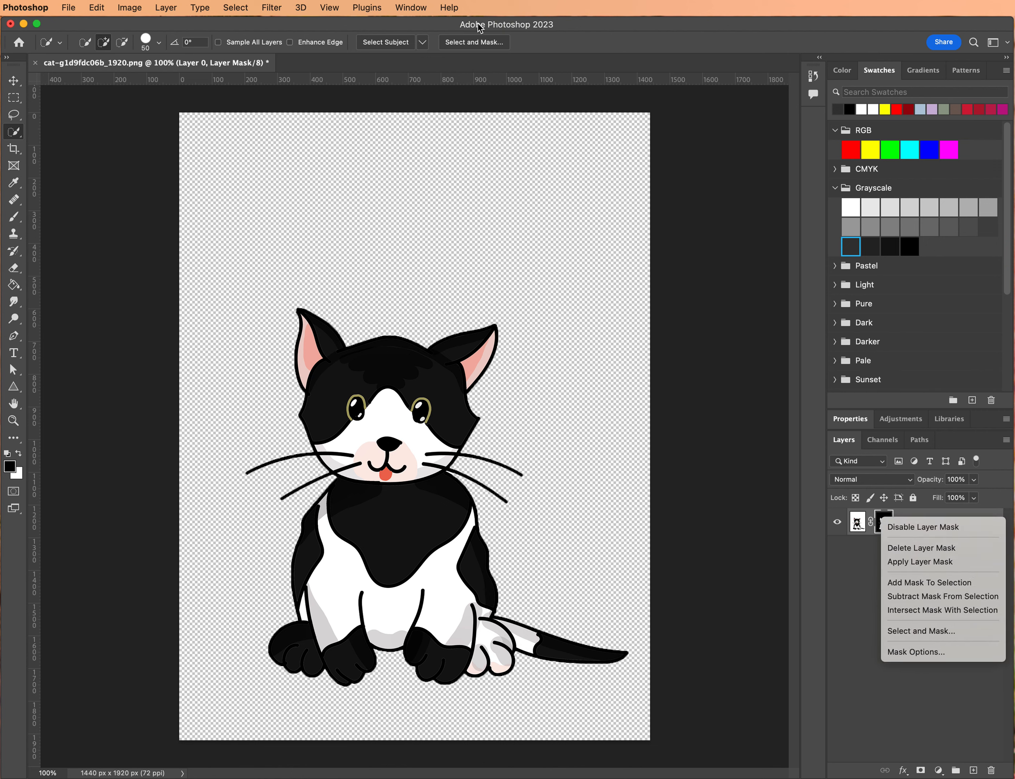
{"action": "left_click", "coordinate": [481, 41]}
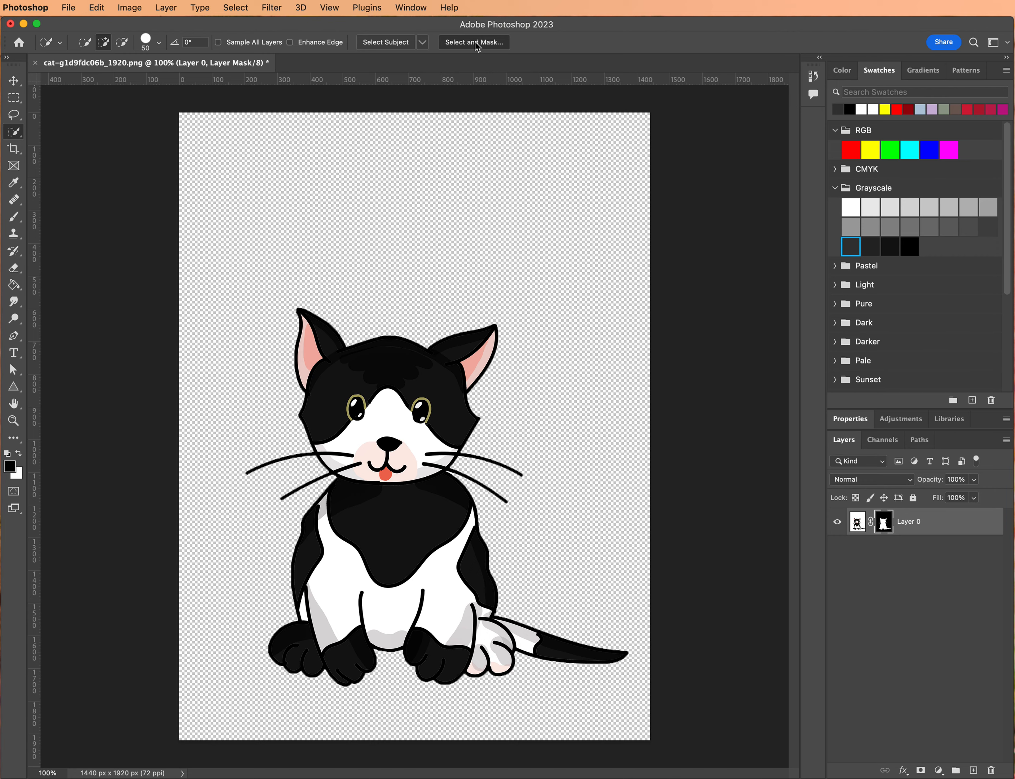
{"action": "left_click", "coordinate": [475, 42]}
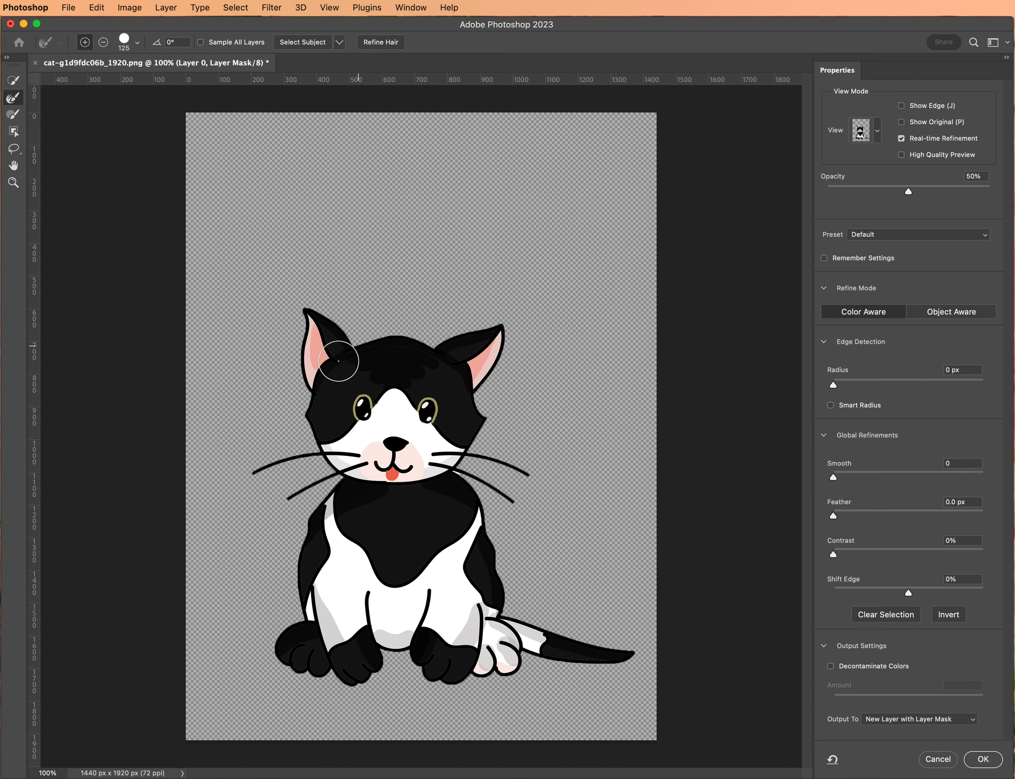
{"action": "left_click", "coordinate": [941, 763]}
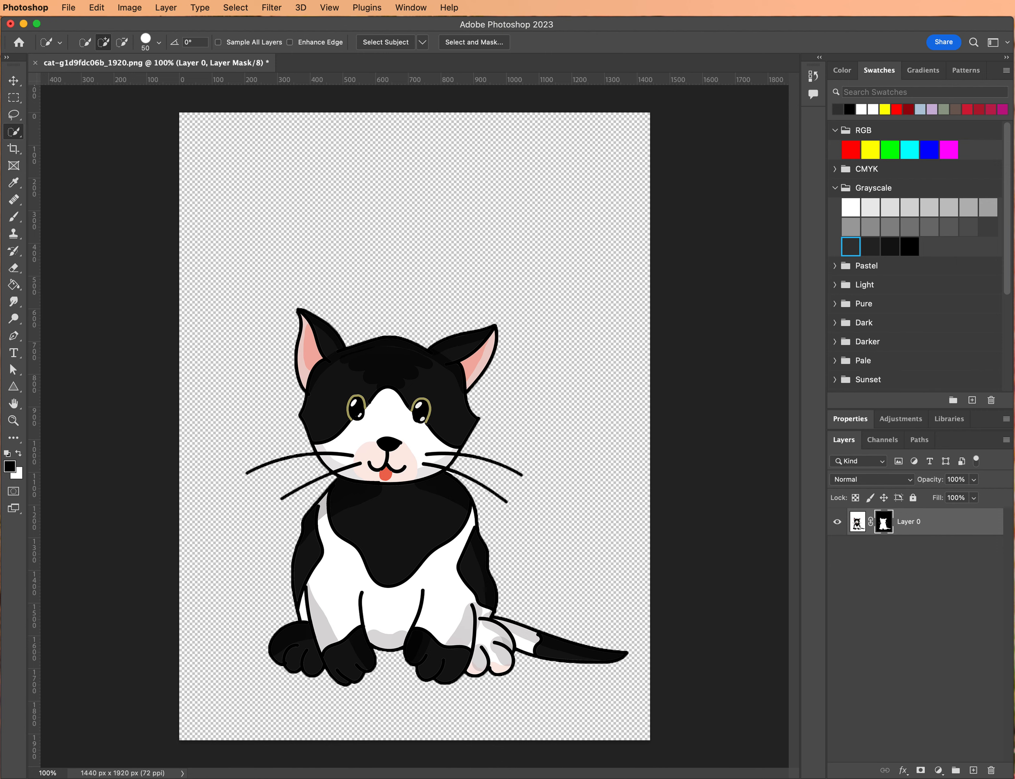
Add a new layer beneath the masked cat layer and fill it with dark gray
{"action": "left_click", "coordinate": [974, 771]}
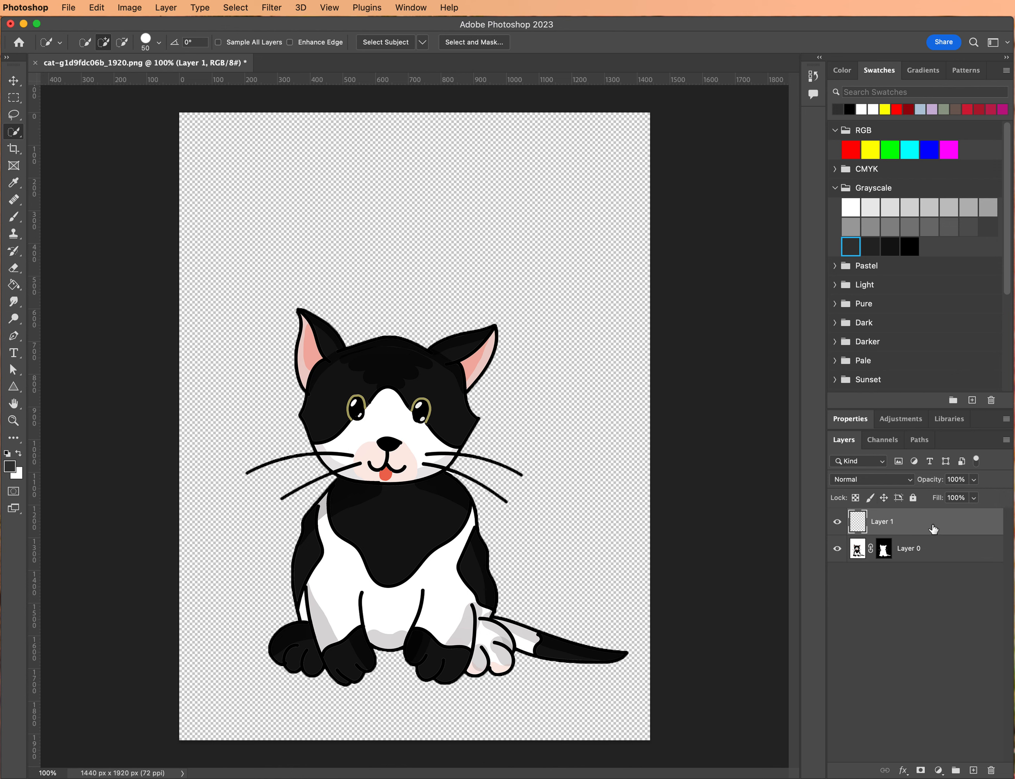
{"action": "left_click_drag", "start_coordinate": [934, 525], "coordinate": [940, 563]}
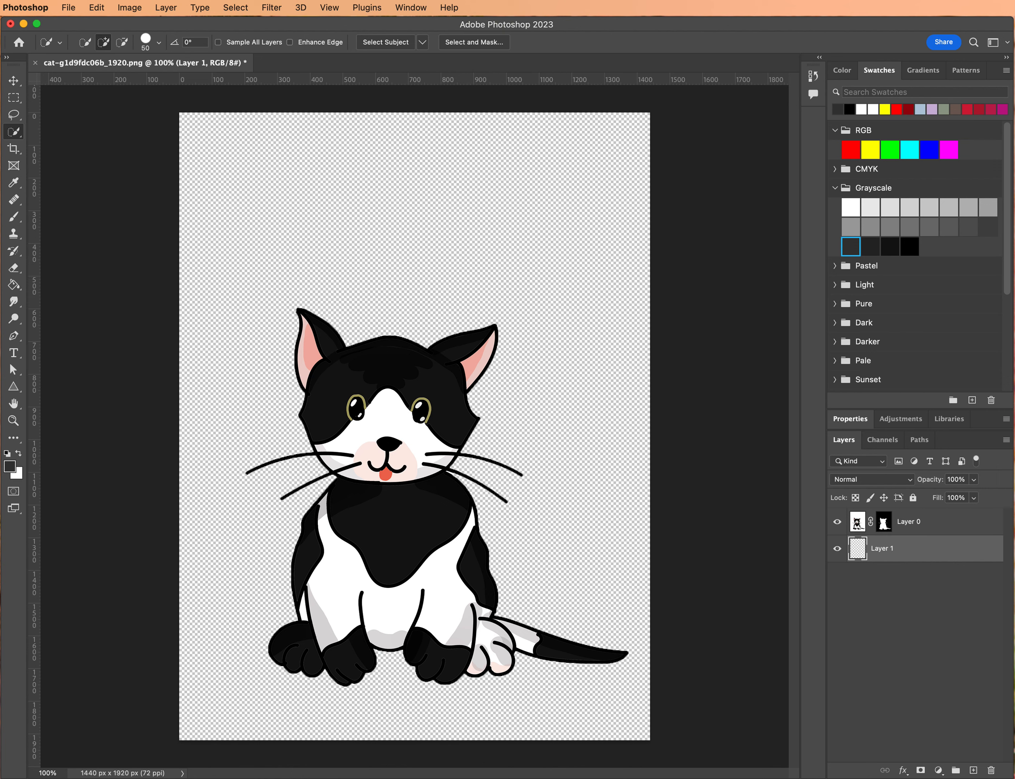
{"action": "left_click", "coordinate": [14, 285]}
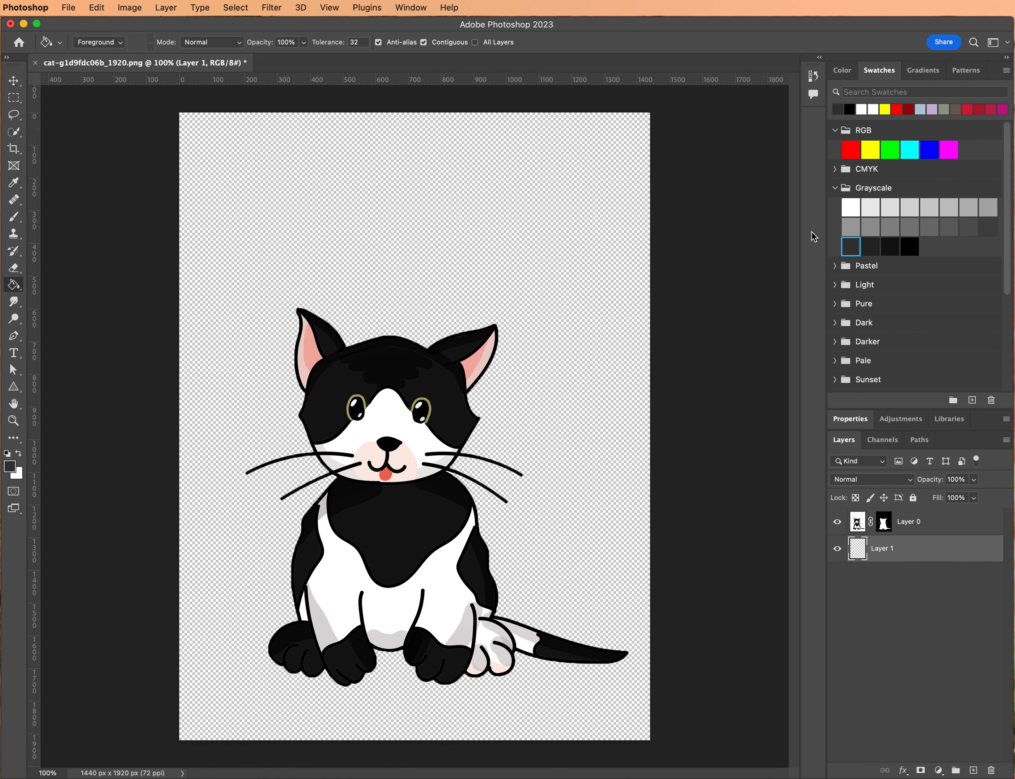
{"action": "left_click", "coordinate": [525, 214]}
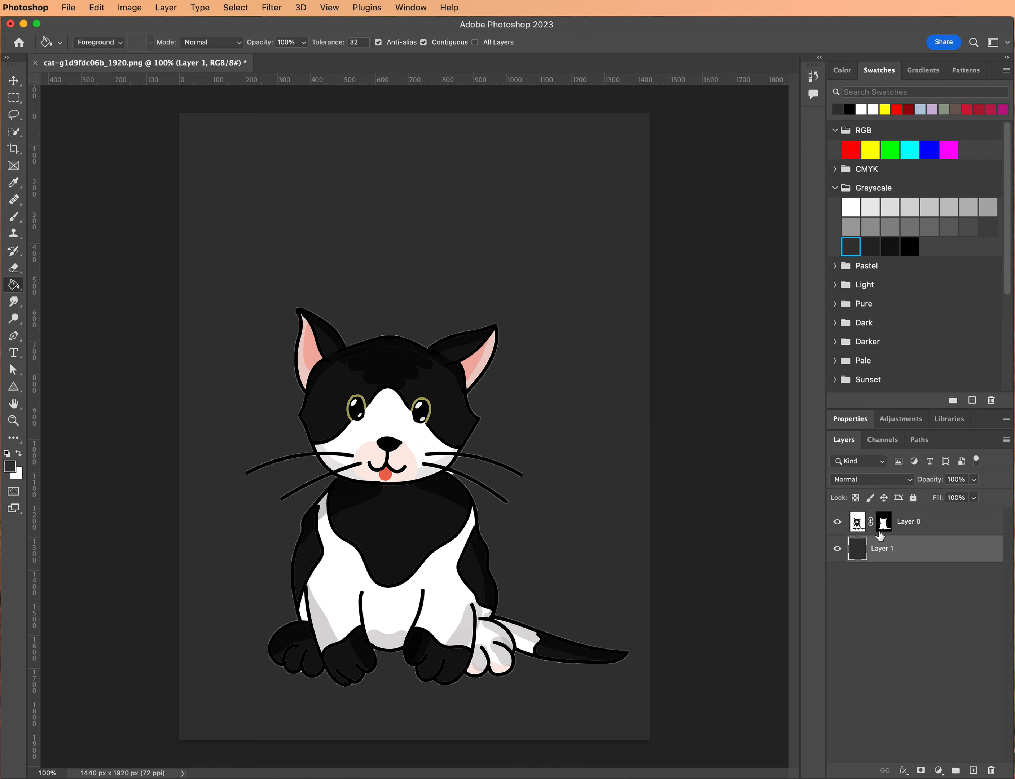
Refine the cat's layer mask in Select and Mask with Smart Radius, Shift Edge -50% and Decontaminate Colors, output to New Layer with Layer Mask
{"action": "left_click", "coordinate": [940, 526]}
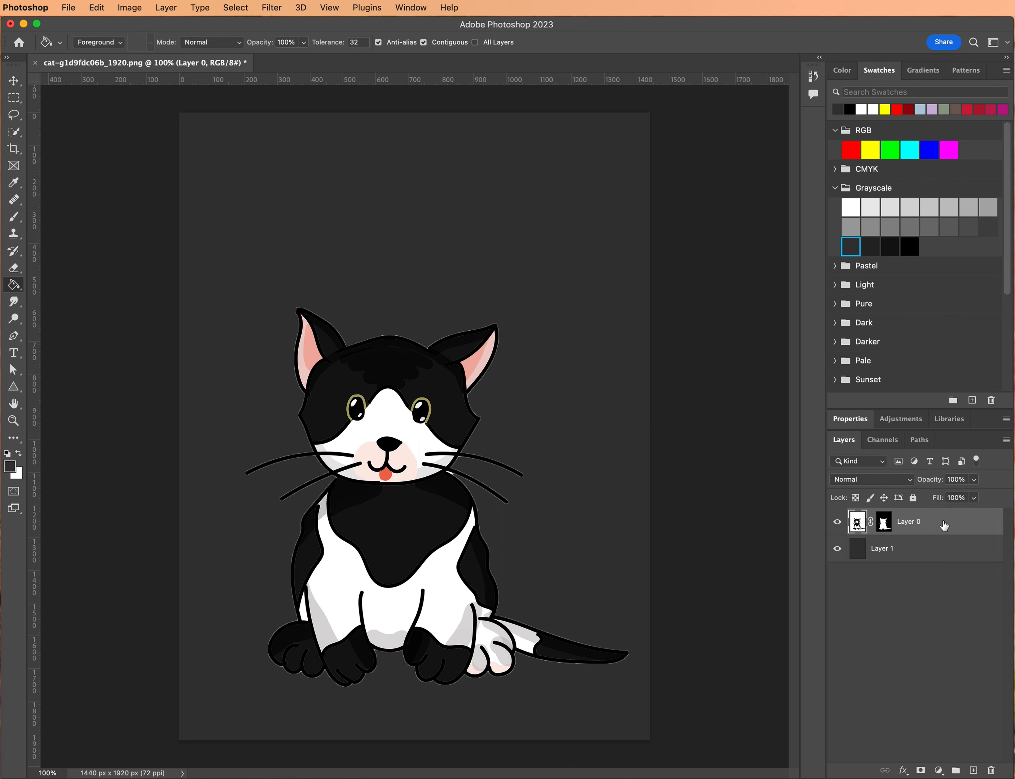
{"action": "left_click", "coordinate": [883, 524]}
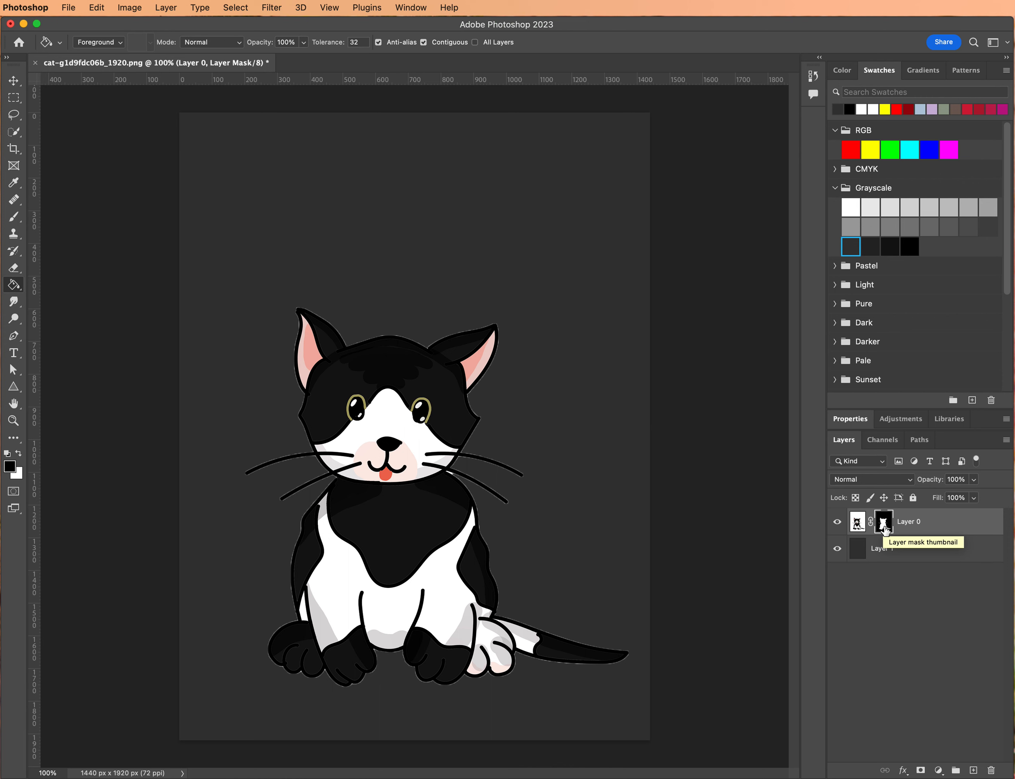
{"action": "right_click", "coordinate": [884, 525]}
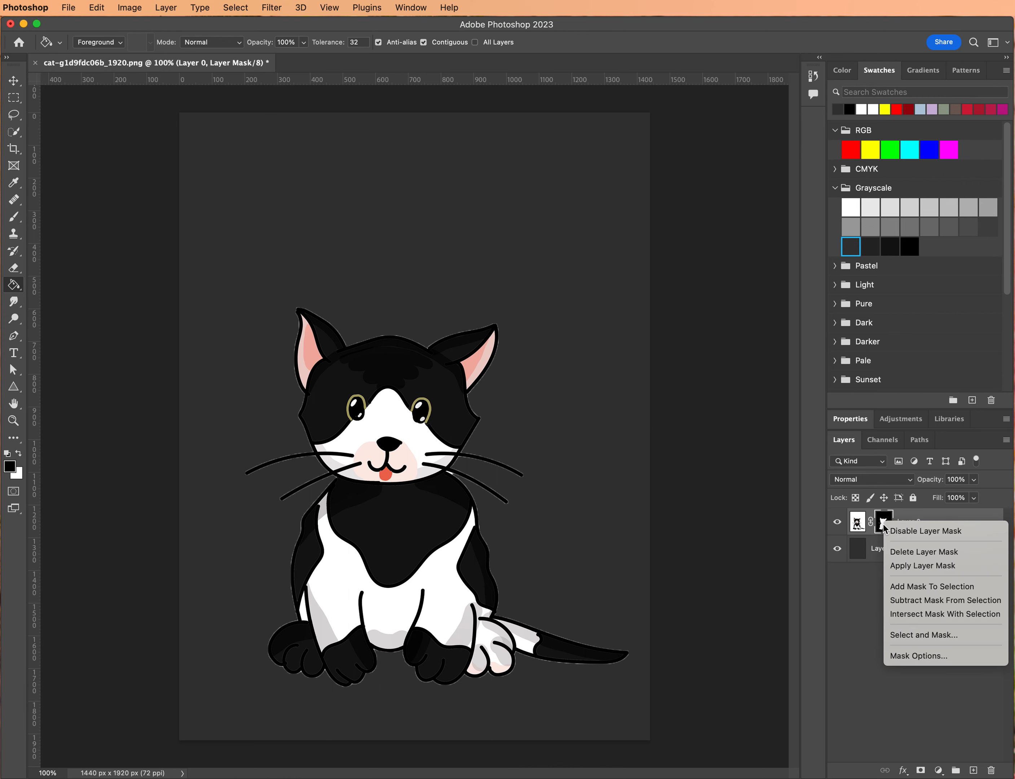
{"action": "left_click", "coordinate": [909, 636]}
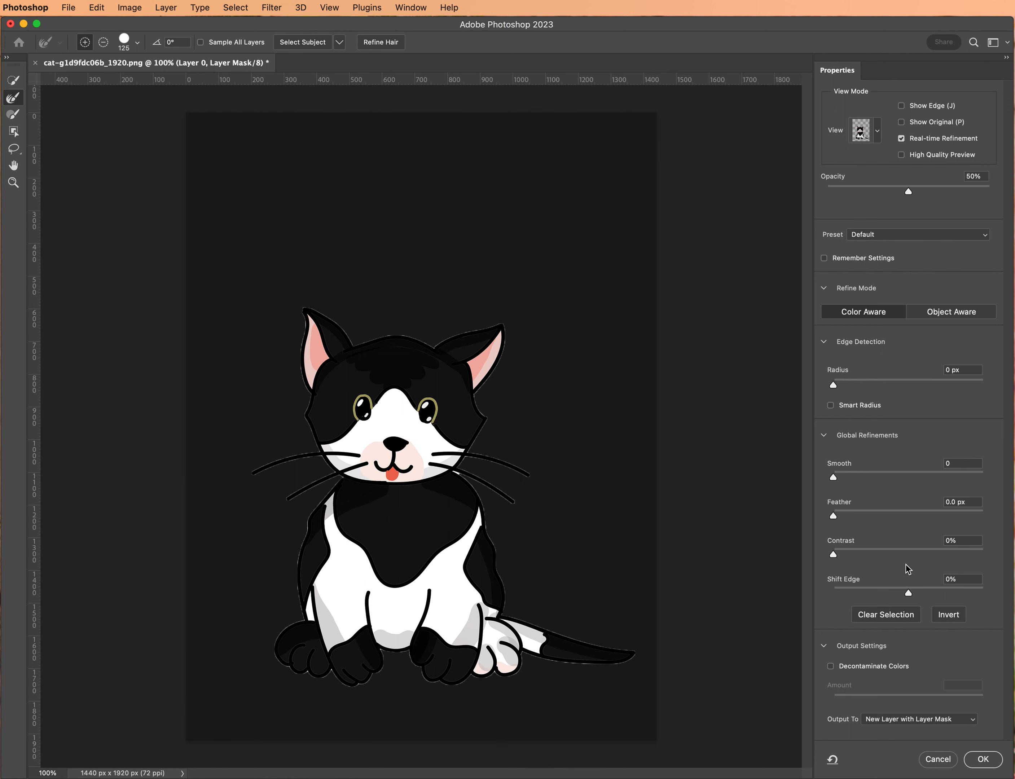
{"action": "left_click_drag", "start_coordinate": [909, 593], "coordinate": [873, 593]}
{"action": "left_click", "coordinate": [832, 406]}
{"action": "left_click", "coordinate": [831, 667]}
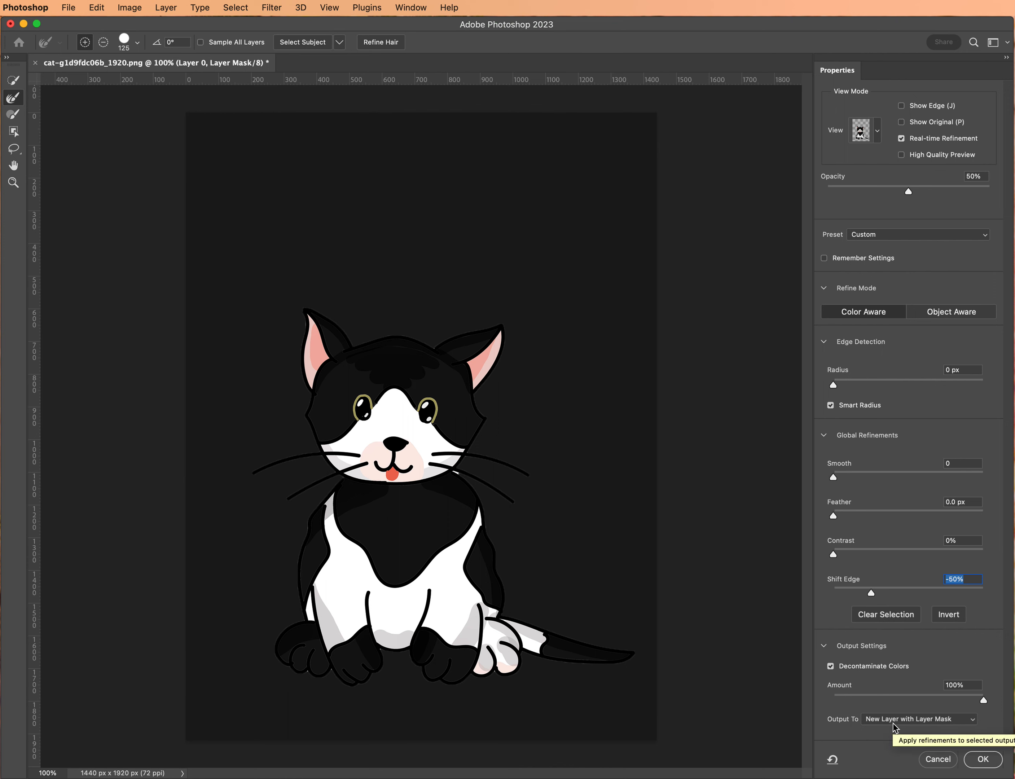
{"action": "left_click", "coordinate": [984, 761]}
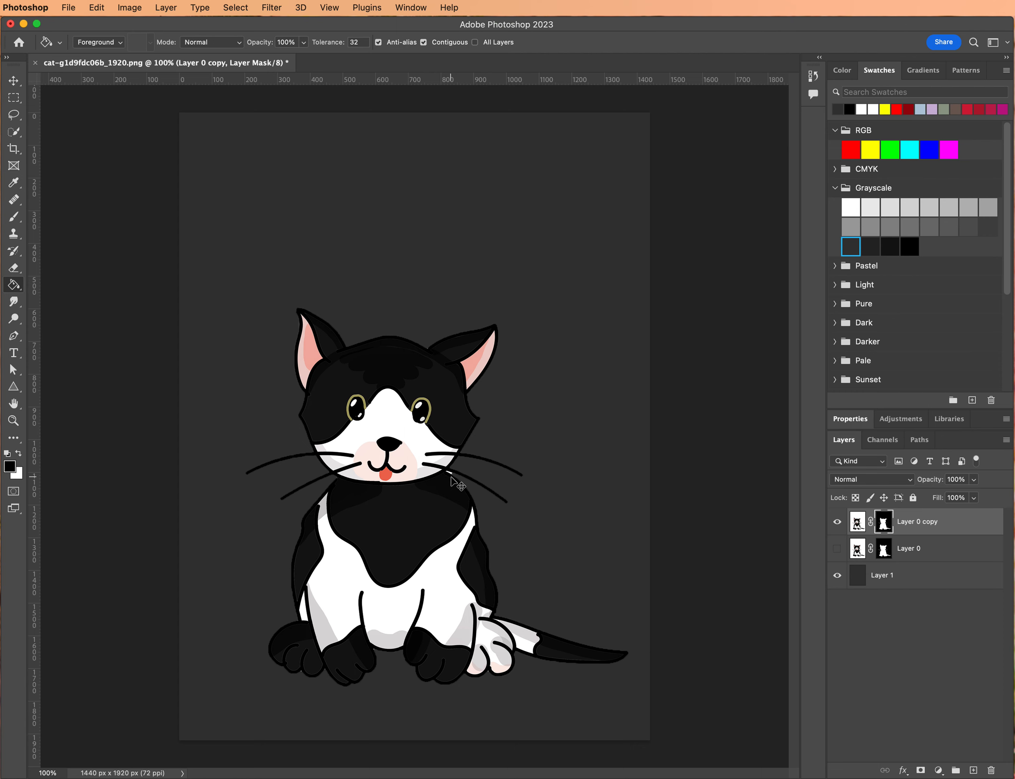
Paint black on the refined mask with a small brush to hide the white remnants where the cat's right-hand whiskers meet the face
{"action": "key", "text": "super+equal"}
{"action": "key", "text": "super+equal"}
{"action": "key", "text": "super+equal"}
{"action": "key", "text": "super+equal"}
{"action": "key", "text": "super+equal"}
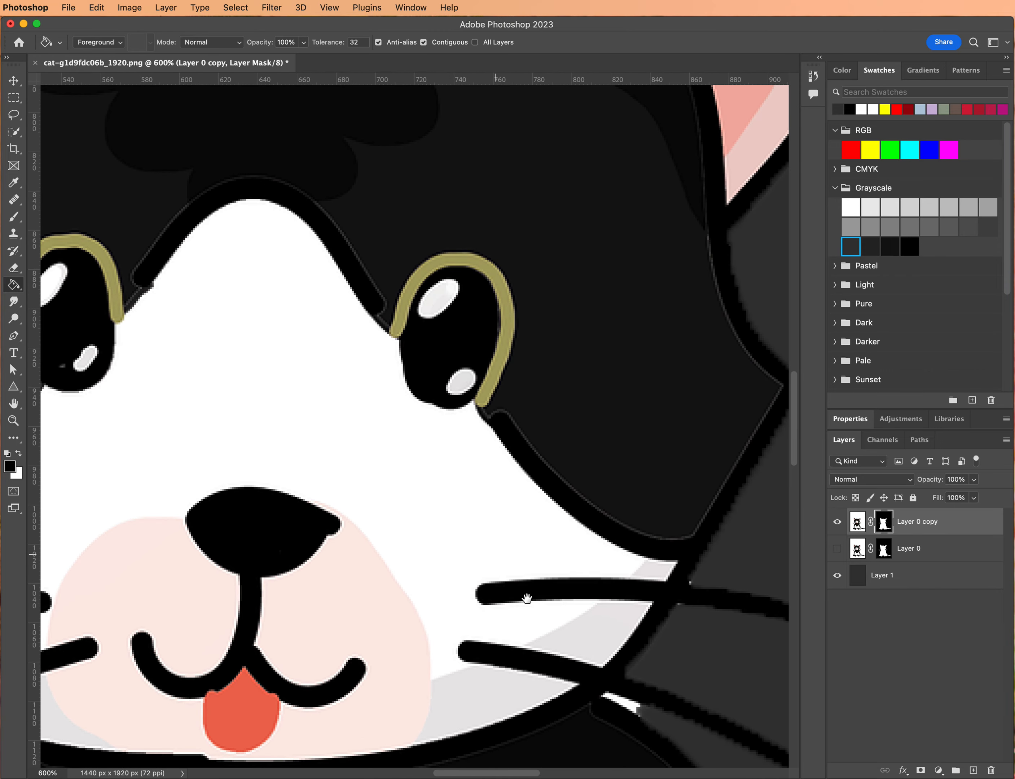
{"action": "left_click_drag", "start_coordinate": [612, 623], "coordinate": [445, 353]}
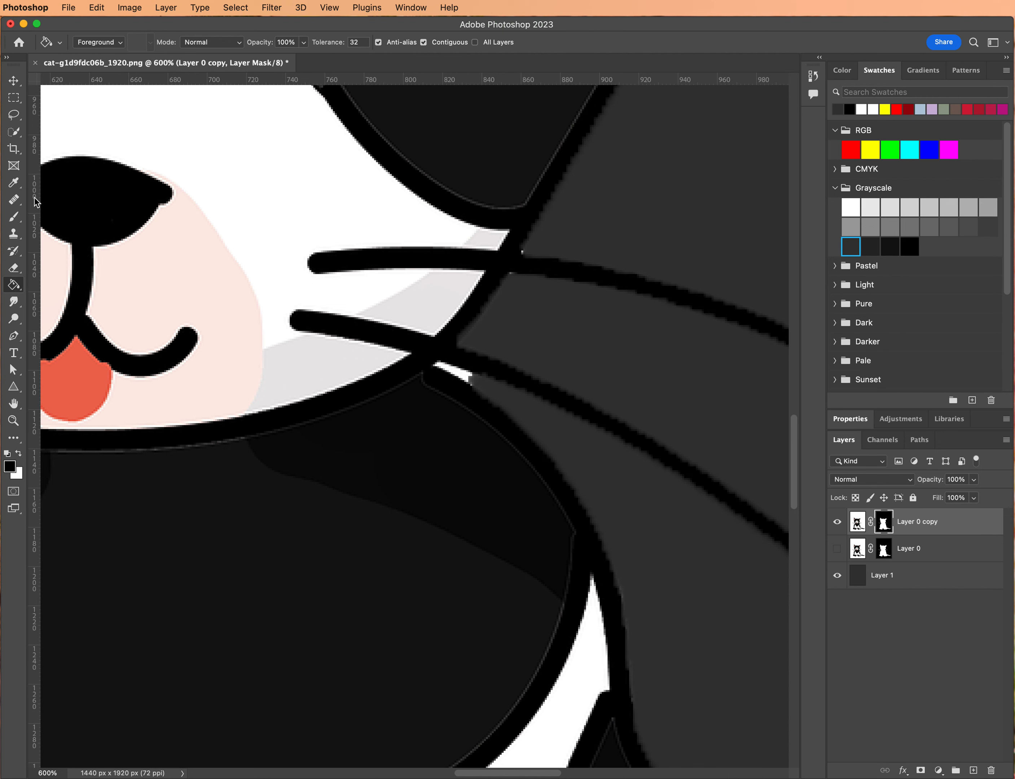
{"action": "key", "text": "b"}
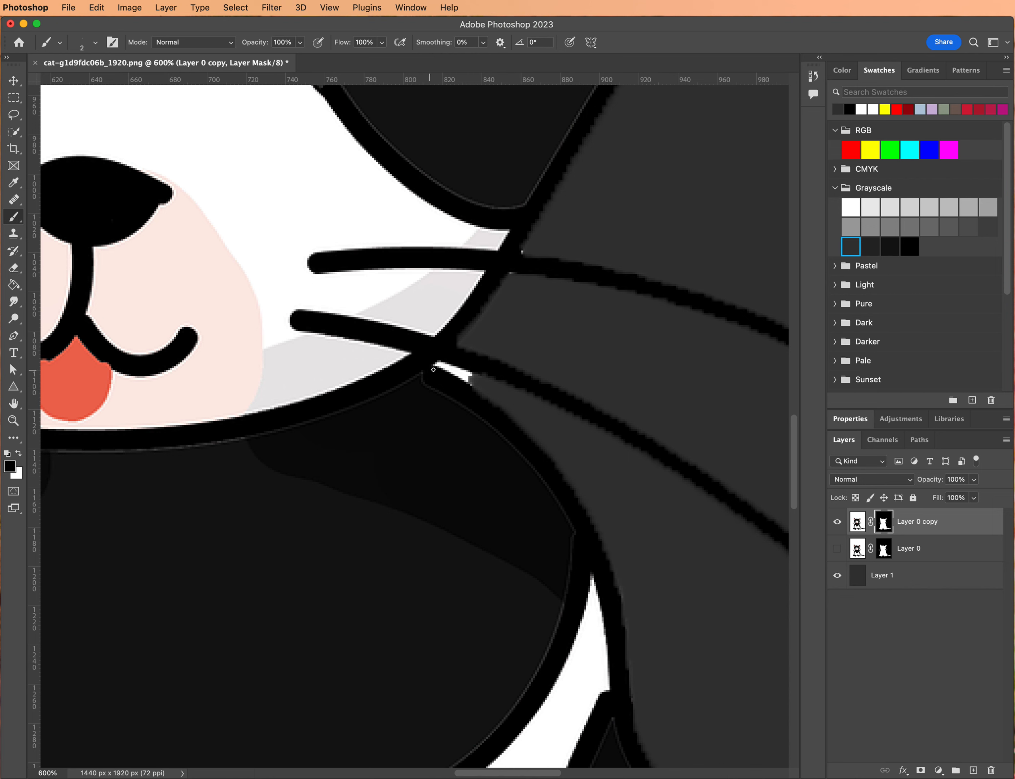
{"action": "left_click_drag", "start_coordinate": [438, 363], "coordinate": [467, 372]}
{"action": "left_click_drag", "start_coordinate": [440, 363], "coordinate": [467, 373]}
{"action": "mouse_move", "coordinate": [455, 371]}
{"action": "left_mouse_down"}
{"action": "mouse_move", "coordinate": [467, 375]}
{"action": "mouse_move", "coordinate": [446, 370]}
{"action": "left_mouse_up"}
{"action": "mouse_move", "coordinate": [466, 379]}
{"action": "left_mouse_down"}
{"action": "mouse_move", "coordinate": [430, 367]}
{"action": "mouse_move", "coordinate": [464, 370]}
{"action": "mouse_move", "coordinate": [475, 384]}
{"action": "left_mouse_up"}
{"action": "key", "text": "super+z"}
{"action": "left_click", "coordinate": [471, 374]}
{"action": "left_click_drag", "start_coordinate": [436, 365], "coordinate": [463, 382]}
{"action": "left_click", "coordinate": [524, 249]}
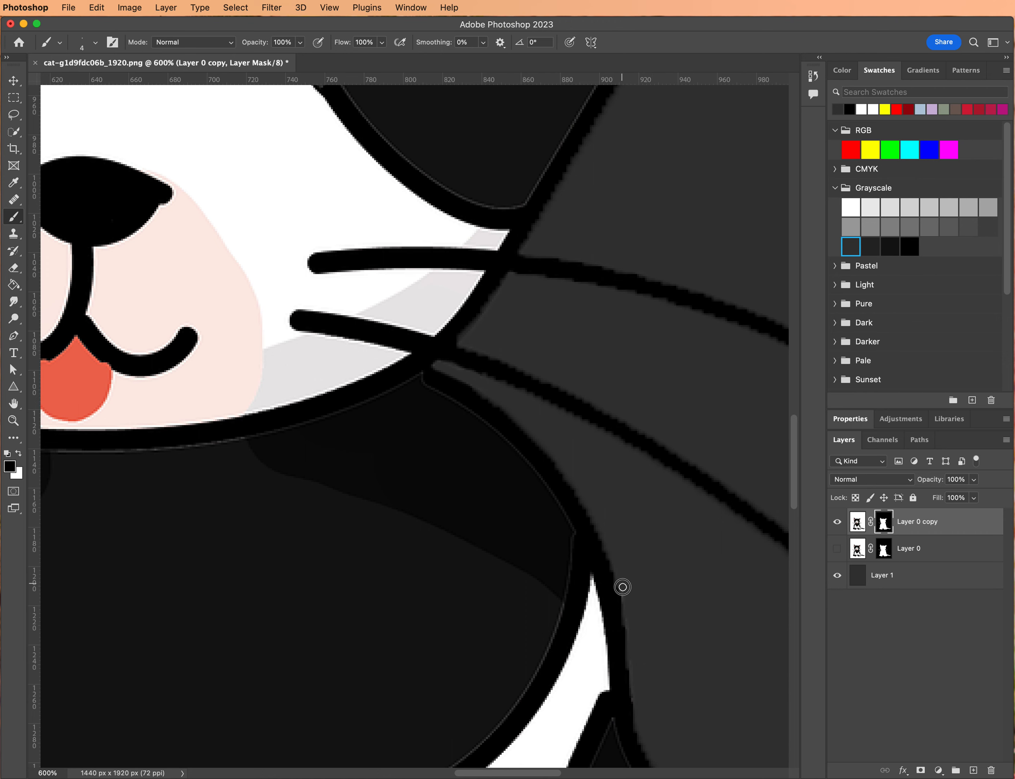
Paint out the leftover white fringe on the mask around the hind paw and the base of the tail
{"action": "left_click_drag", "start_coordinate": [659, 664], "coordinate": [614, 514]}
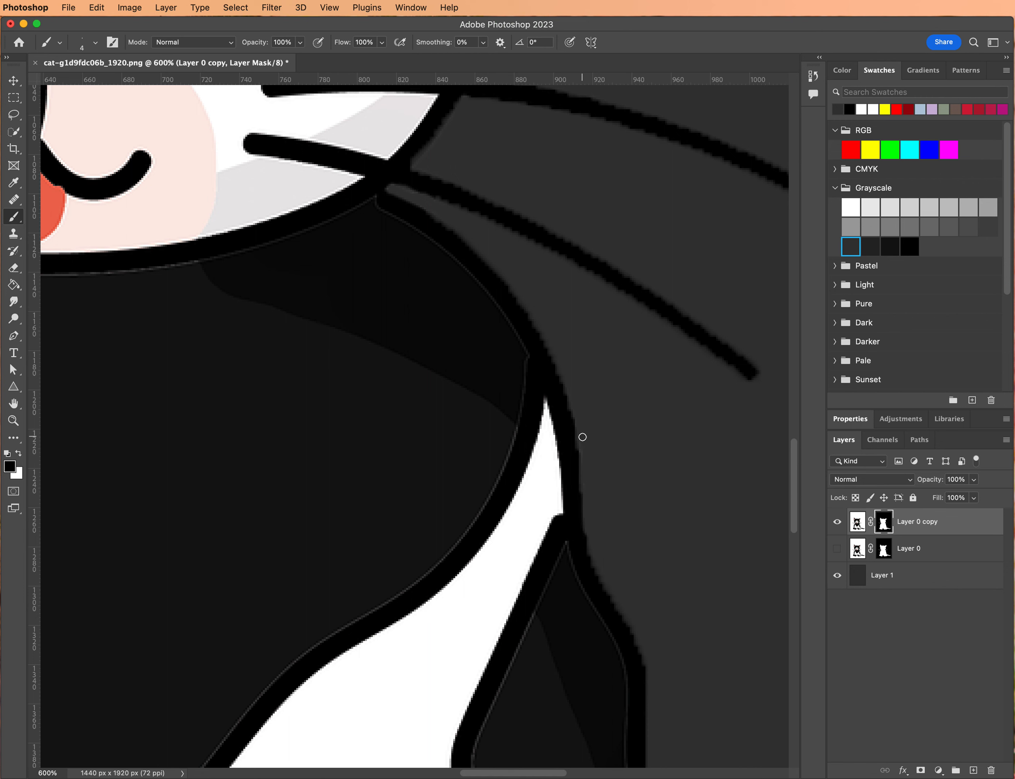
{"action": "left_click_drag", "start_coordinate": [598, 523], "coordinate": [474, 151]}
{"action": "scroll", "coordinate": [561, 362], "scroll_direction": "down", "scroll_amount": 8}
{"action": "scroll", "coordinate": [491, 392], "scroll_direction": "right", "scroll_amount": 10}
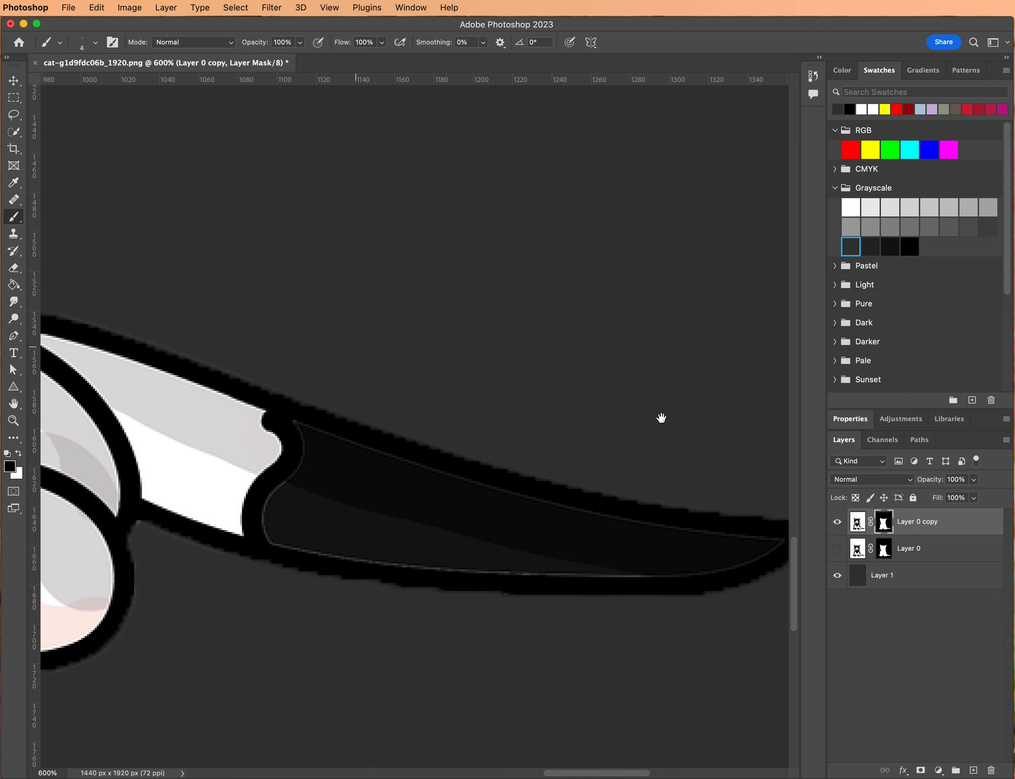
{"action": "mouse_move", "coordinate": [661, 418]}
{"action": "left_mouse_down"}
{"action": "mouse_move", "coordinate": [563, 404]}
{"action": "mouse_move", "coordinate": [865, 326]}
{"action": "left_mouse_up"}
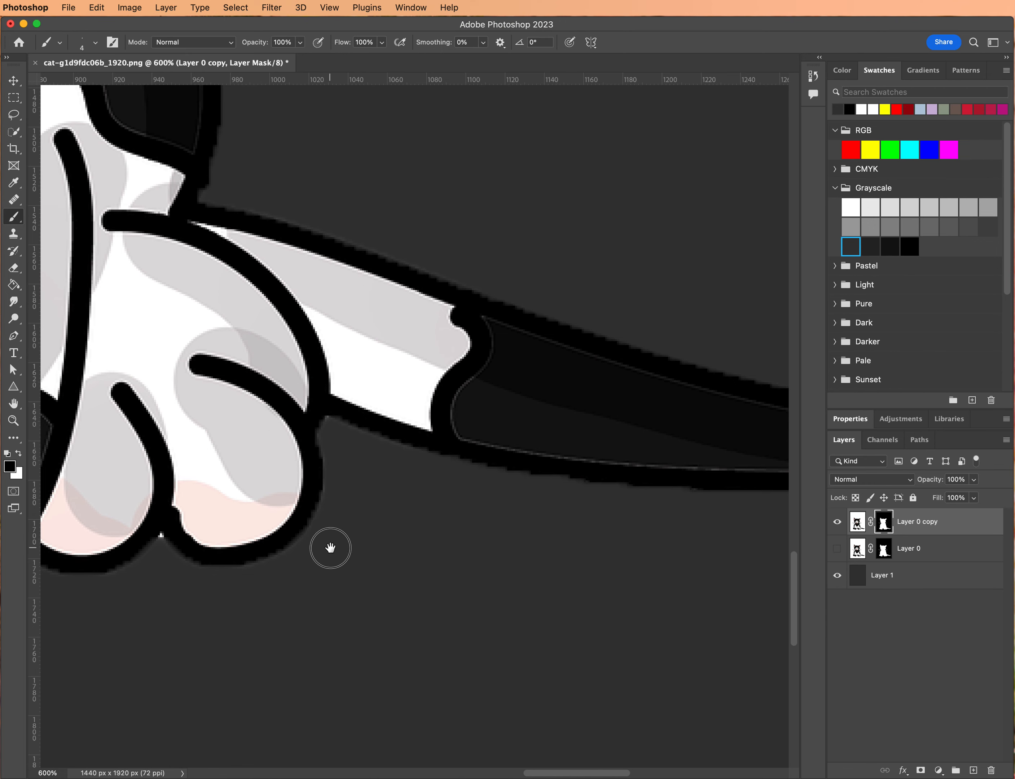
{"action": "scroll", "coordinate": [362, 493], "scroll_direction": "left", "scroll_amount": 3}
{"action": "scroll", "coordinate": [363, 493], "scroll_direction": "down", "scroll_amount": 1}
{"action": "left_click_drag", "start_coordinate": [377, 402], "coordinate": [380, 414]}
{"action": "scroll", "coordinate": [281, 541], "scroll_direction": "left", "scroll_amount": 3}
{"action": "scroll", "coordinate": [281, 541], "scroll_direction": "down", "scroll_amount": 1}
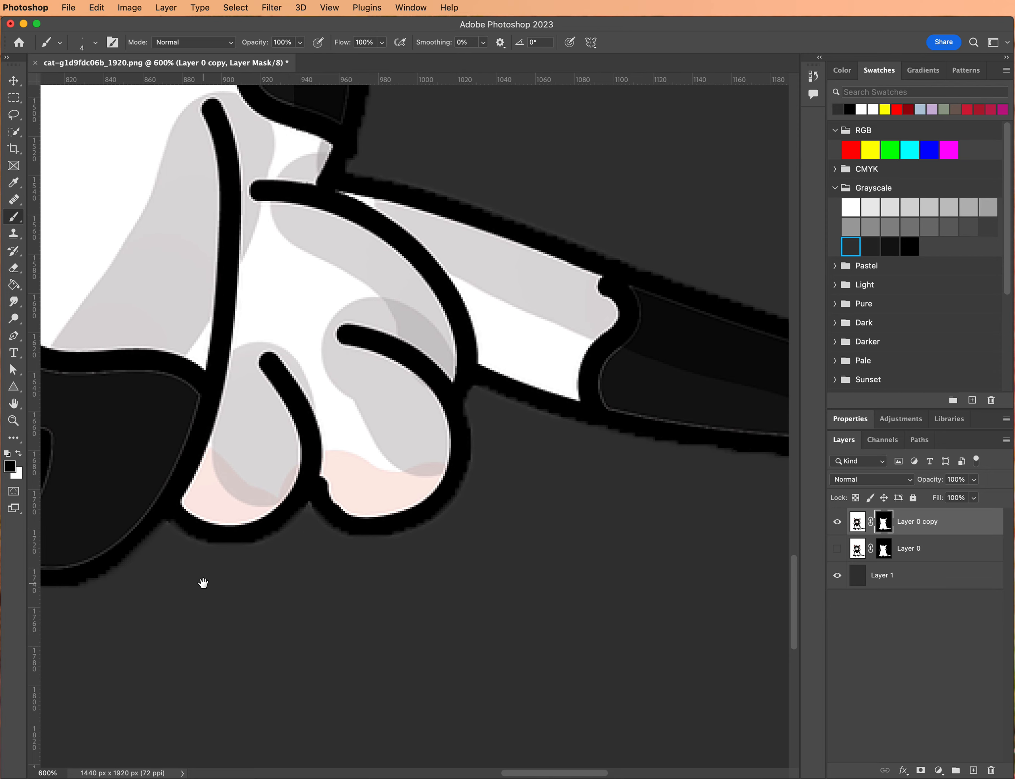
Touch up the mask edges around the black paws with the brush at 30% opacity, hiding the remaining white specks
{"action": "scroll", "coordinate": [403, 508], "scroll_direction": "left", "scroll_amount": 10}
{"action": "scroll", "coordinate": [403, 507], "scroll_direction": "down", "scroll_amount": 5}
{"action": "scroll", "coordinate": [389, 469], "scroll_direction": "left", "scroll_amount": 10}
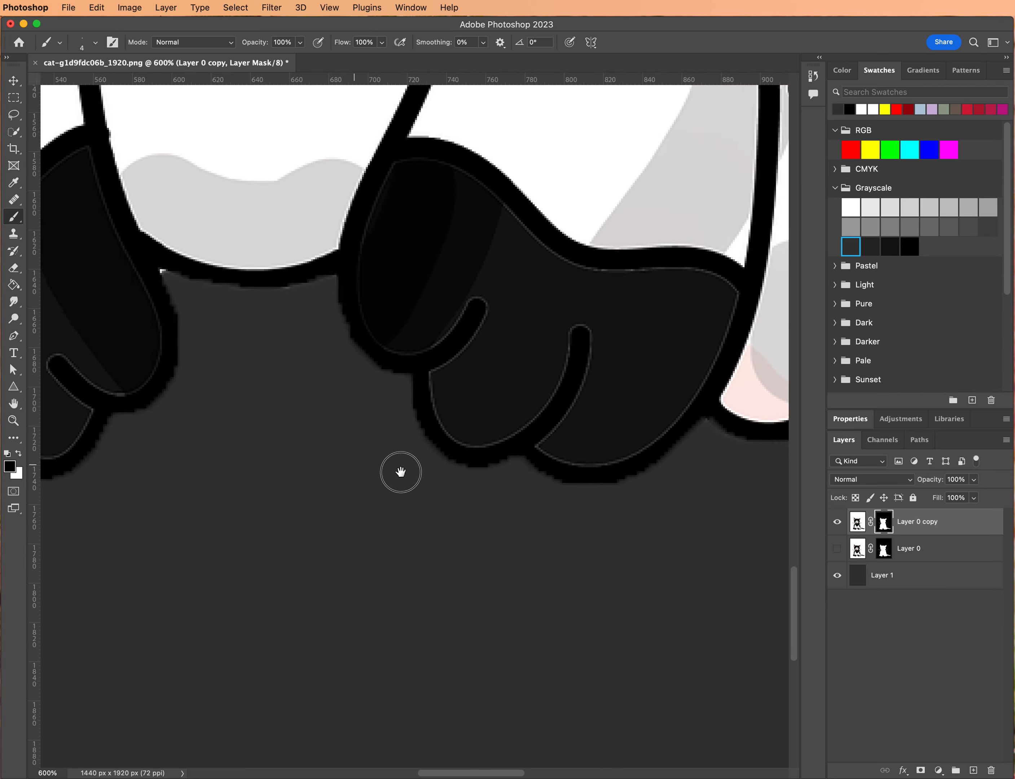
{"action": "scroll", "coordinate": [456, 485], "scroll_direction": "up", "scroll_amount": 1}
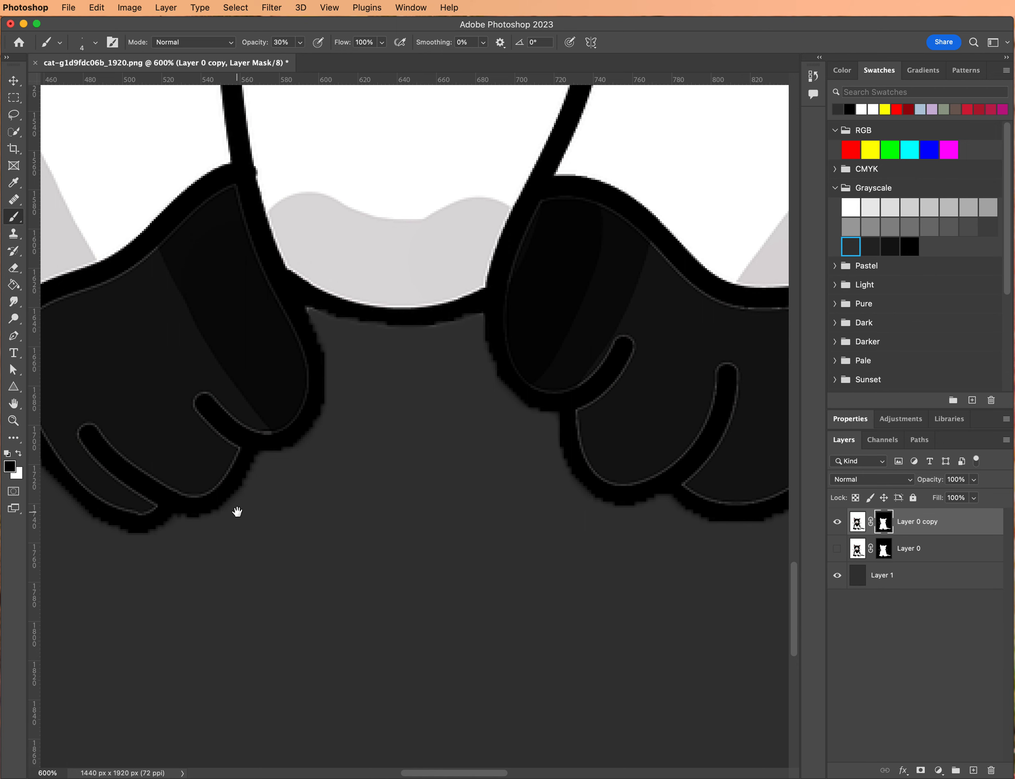
{"action": "left_click_drag", "start_coordinate": [238, 513], "coordinate": [243, 512]}
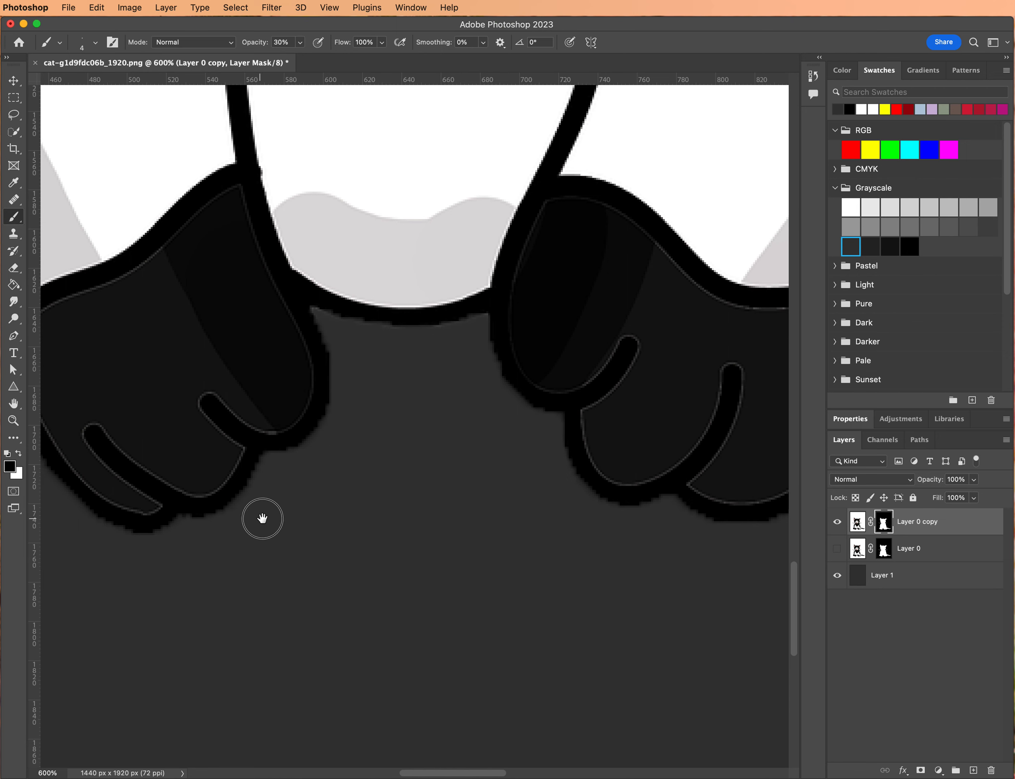
{"action": "left_click_drag", "start_coordinate": [261, 522], "coordinate": [497, 478]}
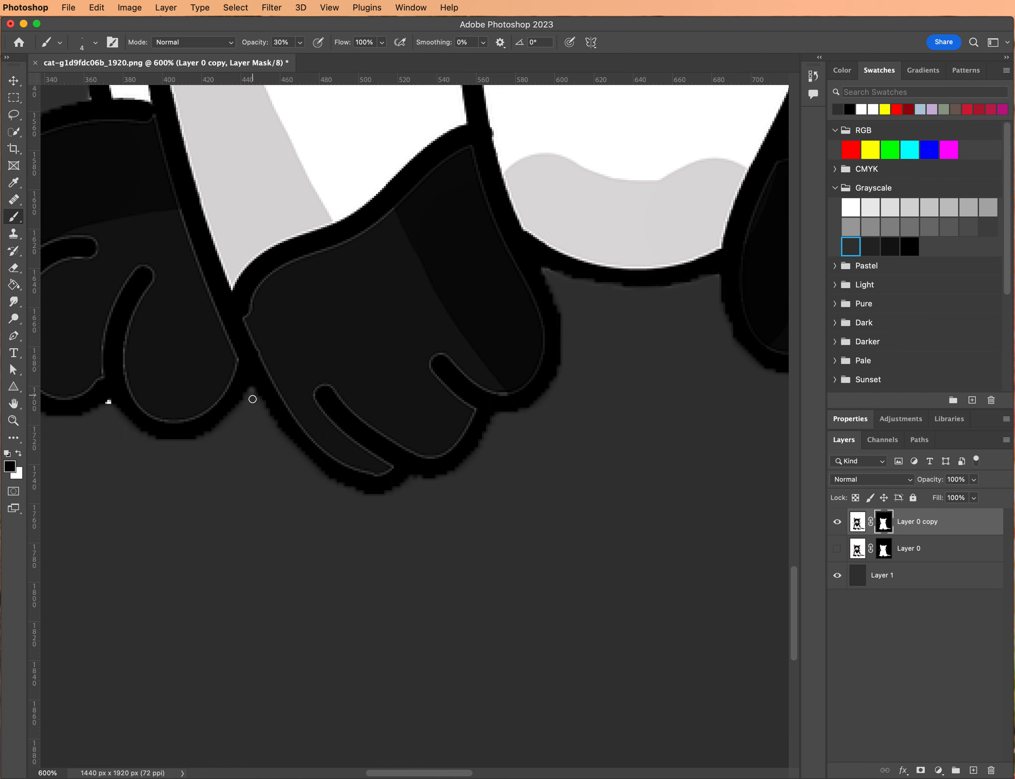
{"action": "left_click_drag", "start_coordinate": [227, 462], "coordinate": [421, 452]}
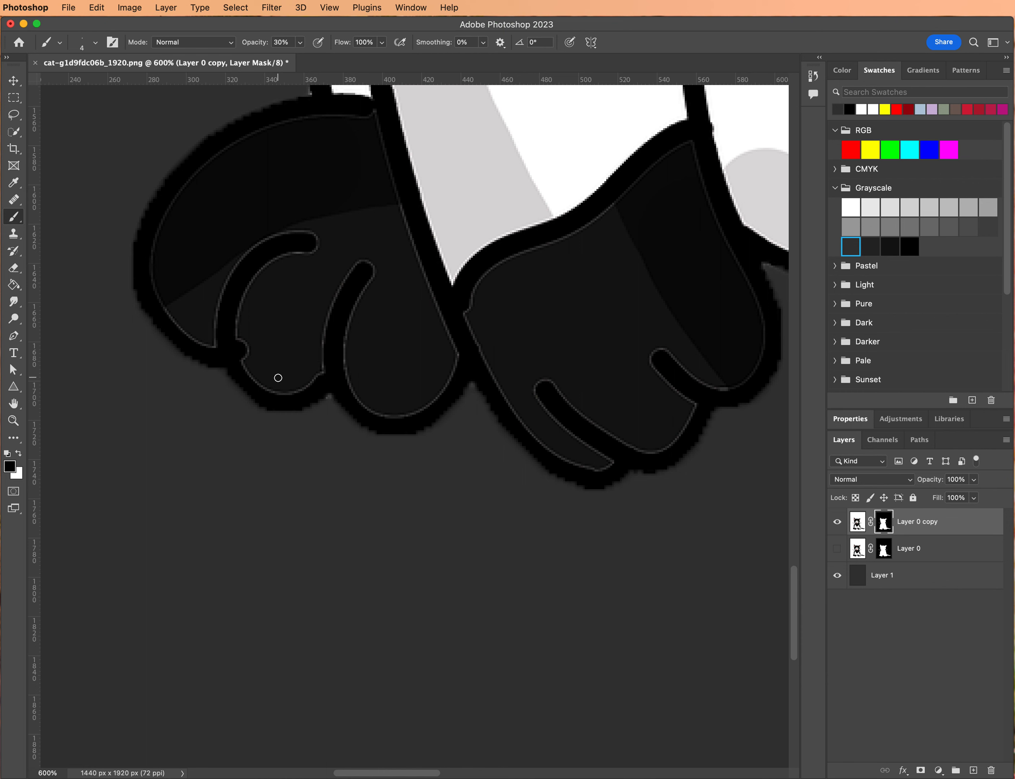
Set the brush opacity to 100% and check the whole cat cutout against the dark background
{"action": "left_click", "coordinate": [300, 43]}
{"action": "mouse_move", "coordinate": [299, 59]}
{"action": "left_mouse_down"}
{"action": "mouse_move", "coordinate": [540, 29]}
{"action": "mouse_move", "coordinate": [679, 32]}
{"action": "mouse_move", "coordinate": [595, 47]}
{"action": "left_mouse_up"}
{"action": "key", "text": "super+minus"}
{"action": "key", "text": "super+minus"}
{"action": "key", "text": "super+minus"}
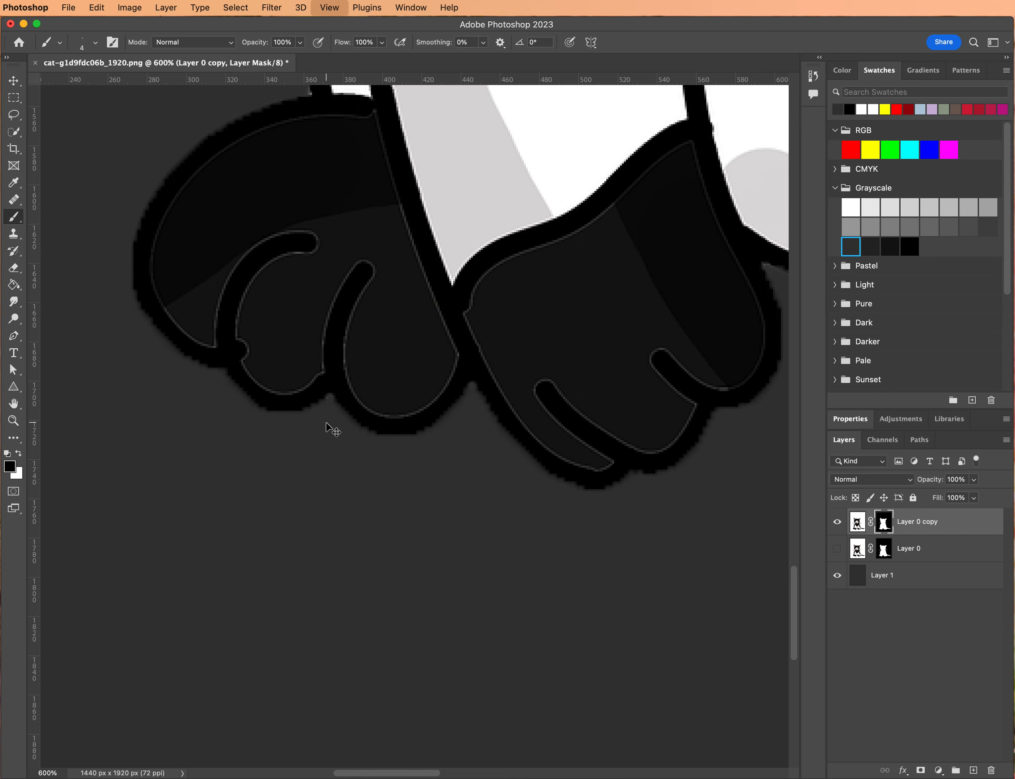
{"action": "key", "text": "super+minus"}
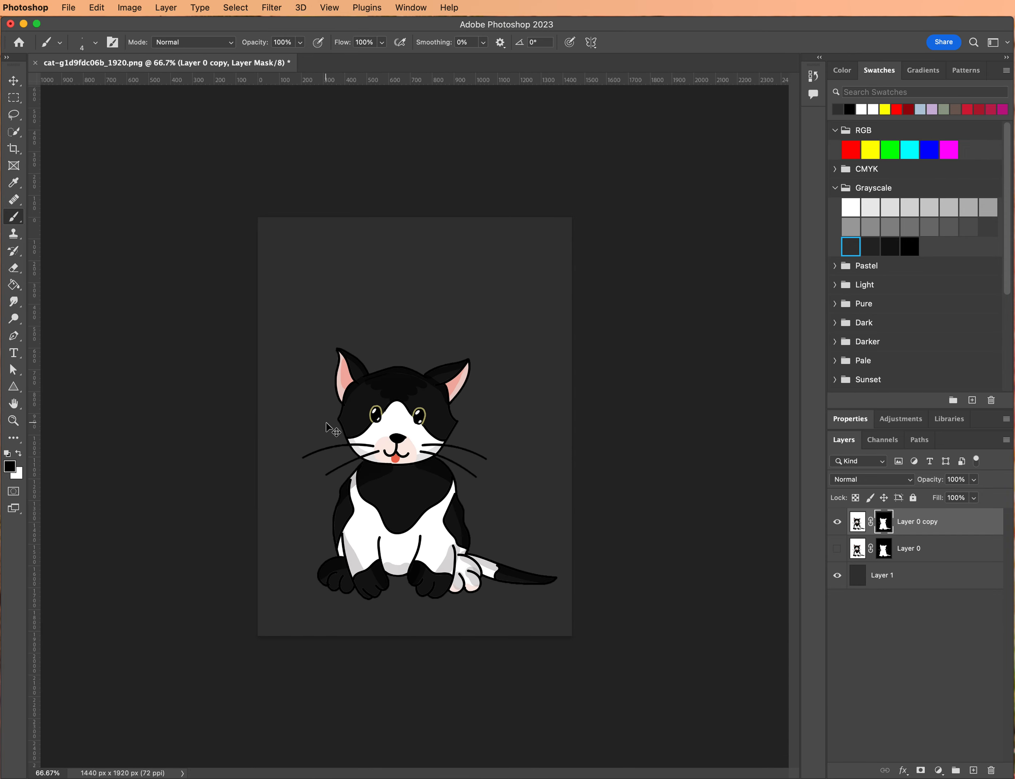
Inspect the cutout edges around the cat's head, cheeks and whiskers up close against the dark background
{"action": "key", "text": "super+equal"}
{"action": "key", "text": "super+equal"}
{"action": "key", "text": "super+equal"}
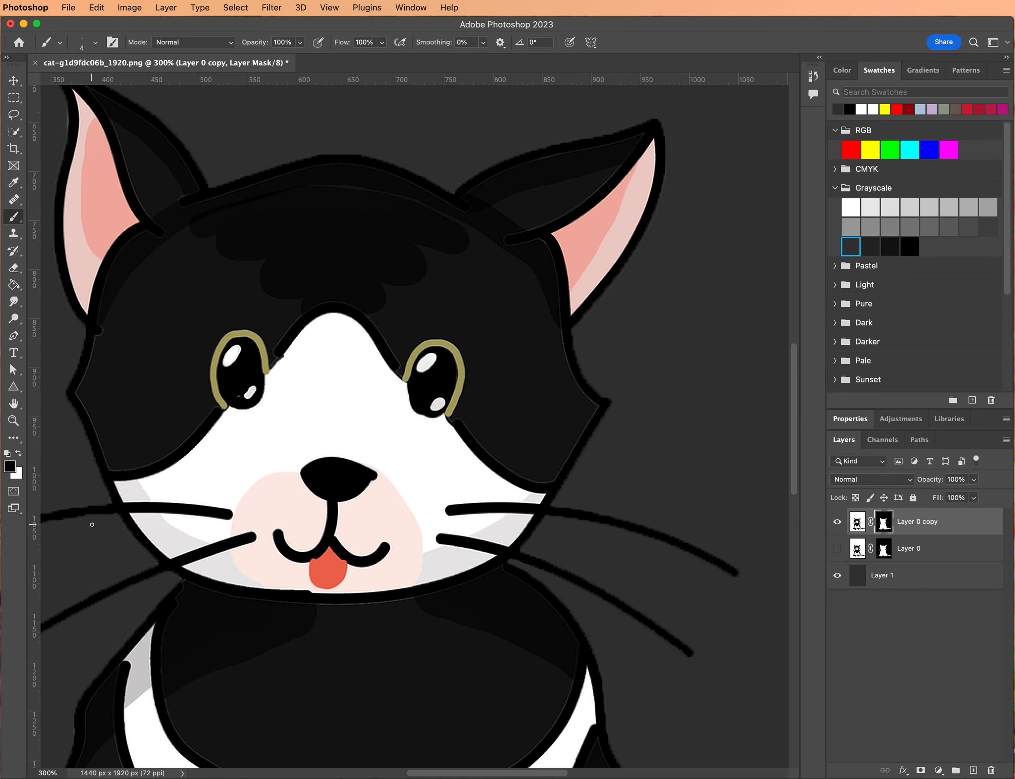
{"action": "mouse_move", "coordinate": [662, 450]}
{"action": "left_mouse_down"}
{"action": "mouse_move", "coordinate": [585, 399]}
{"action": "mouse_move", "coordinate": [576, 360]}
{"action": "mouse_move", "coordinate": [585, 351]}
{"action": "mouse_move", "coordinate": [554, 349]}
{"action": "left_mouse_up"}
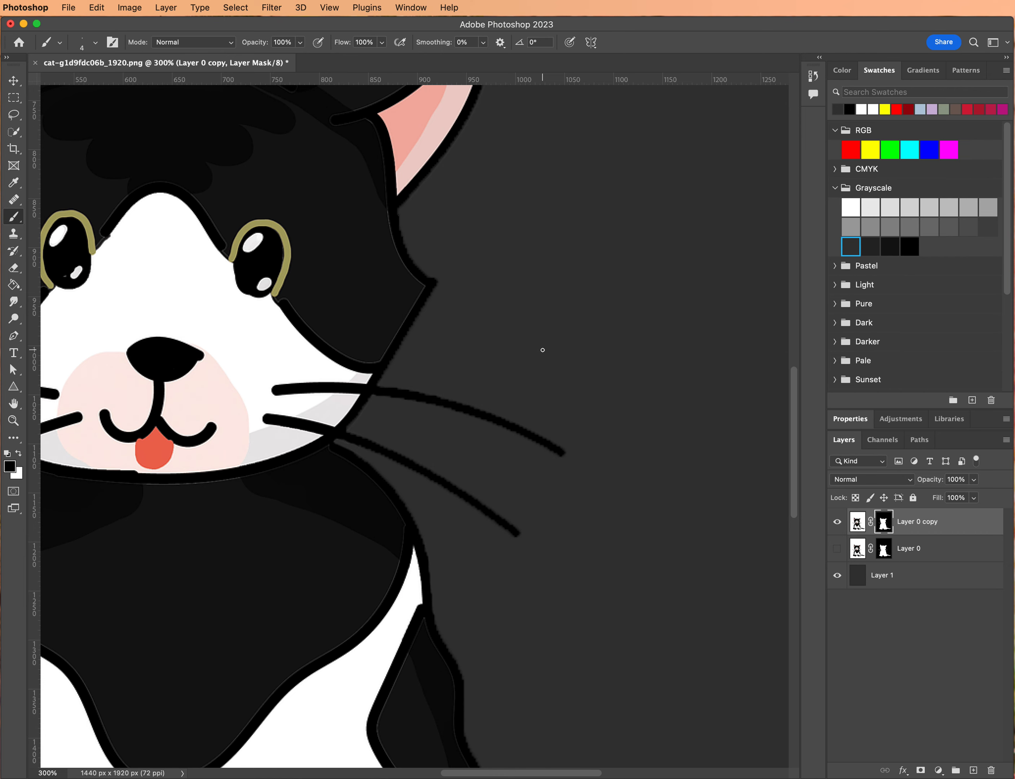
{"action": "key", "text": "space"}
{"action": "left_click_drag", "start_coordinate": [468, 334], "coordinate": [672, 329]}
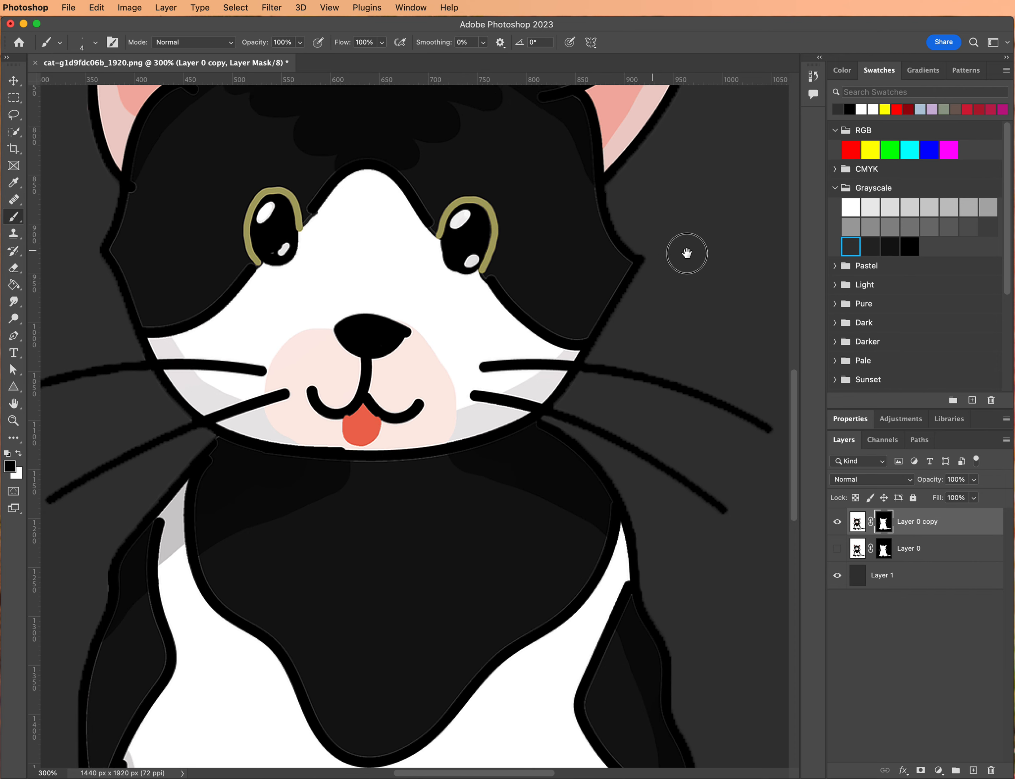
{"action": "scroll", "coordinate": [680, 250], "scroll_direction": "left", "scroll_amount": 5}
{"action": "scroll", "coordinate": [680, 250], "scroll_direction": "up", "scroll_amount": 3}
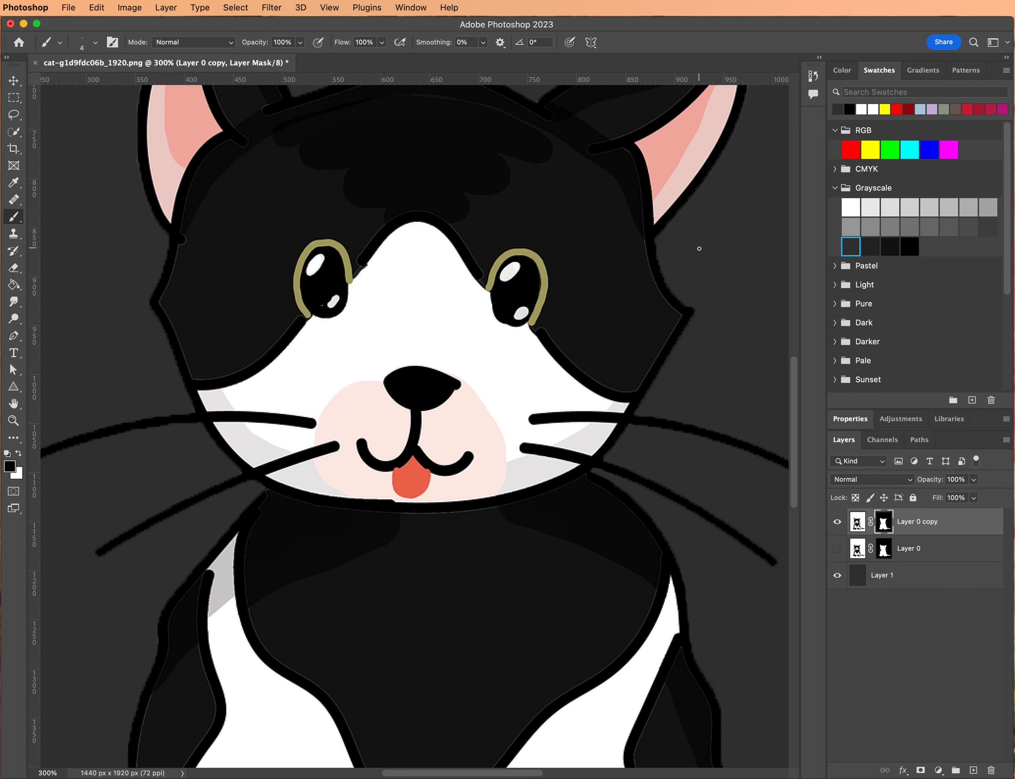
Try to cover the thin gray line beside the cat's right-hand cheek outline by sampling the outline and brushing on the layer mask
{"action": "key", "text": "super+equal"}
{"action": "key", "text": "super+equal"}
{"action": "key", "text": "super+equal"}
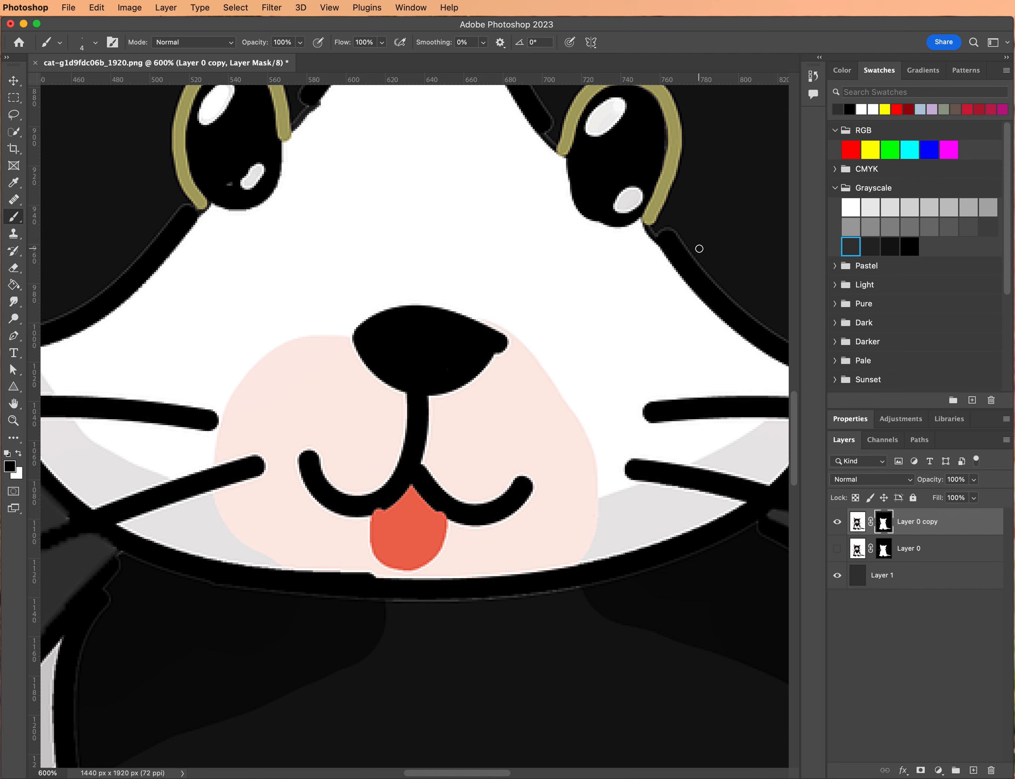
{"action": "left_click_drag", "start_coordinate": [730, 247], "coordinate": [478, 361]}
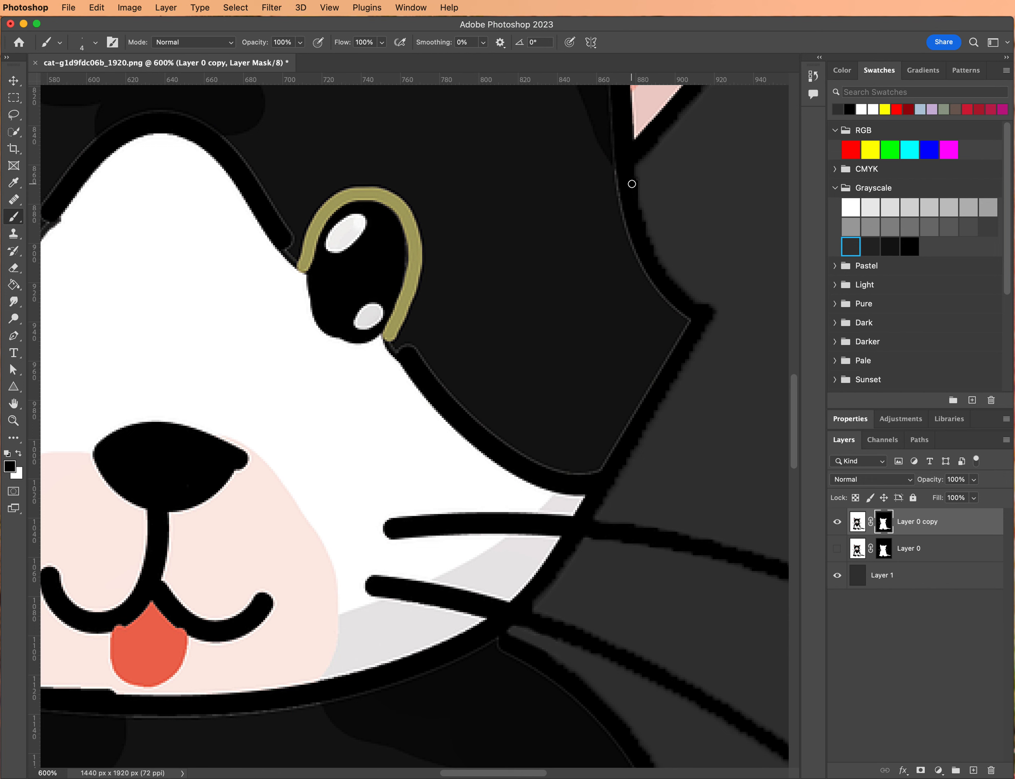
{"action": "key", "text": "i"}
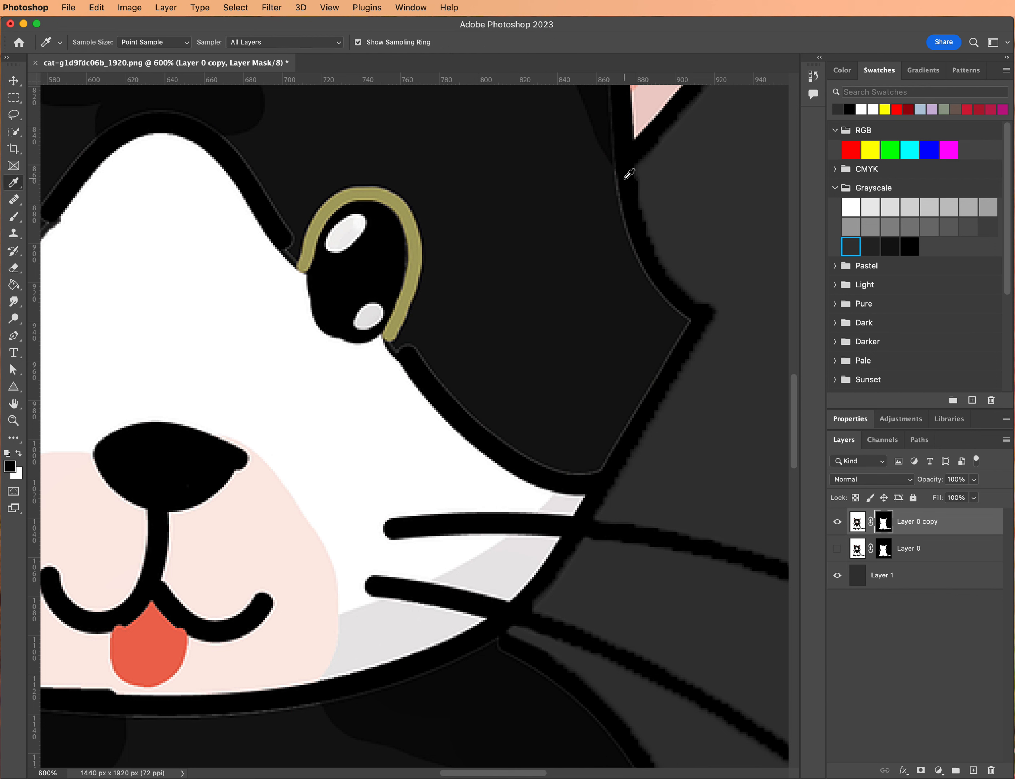
{"action": "left_click", "coordinate": [626, 177]}
{"action": "key", "text": "b"}
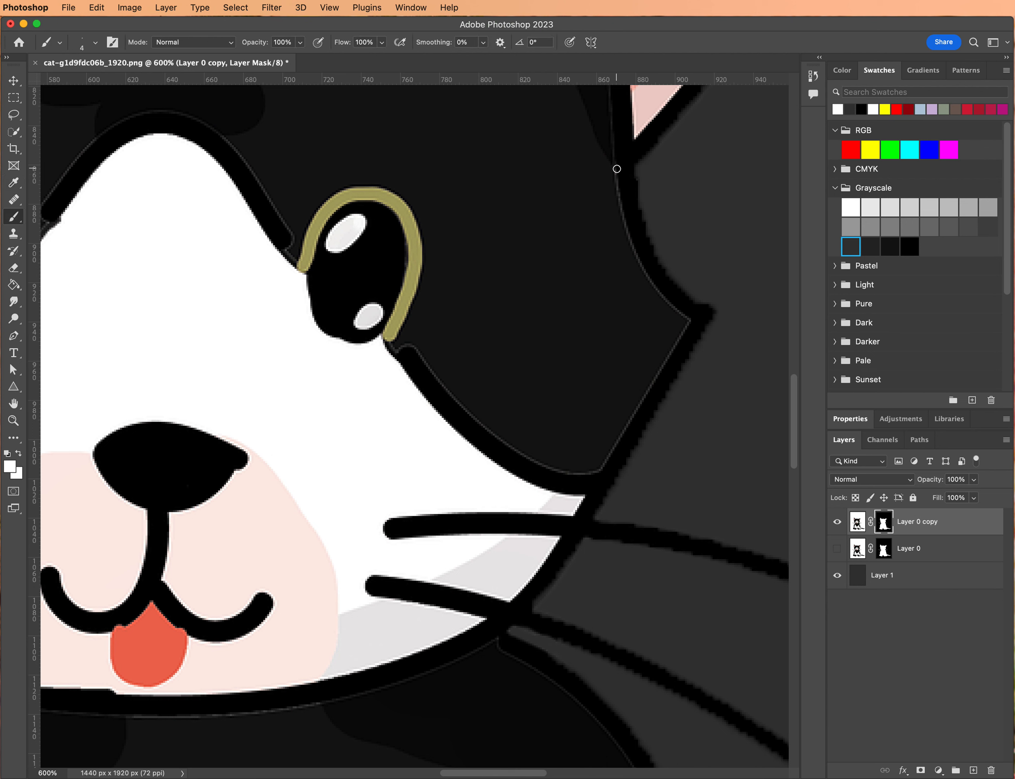
{"action": "left_click_drag", "start_coordinate": [617, 170], "coordinate": [620, 202]}
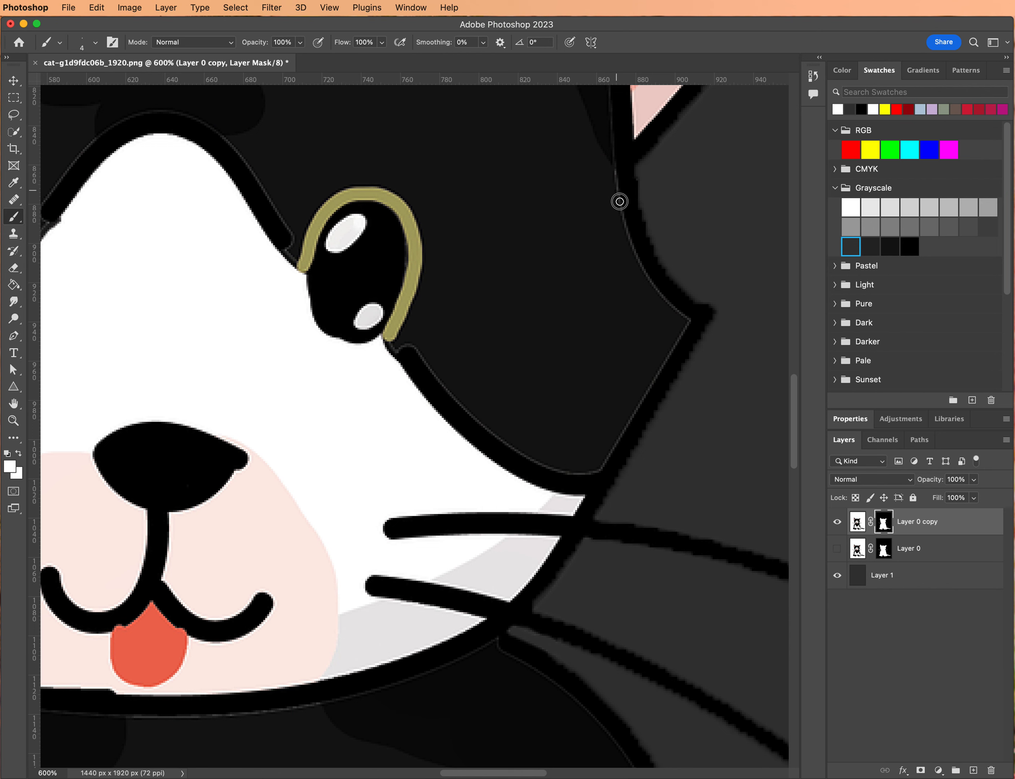
Target Layer 0 copy's image, sample black from the outline and paint over the thin gray line from below the right-hand ear to the cheek tip
{"action": "left_click", "coordinate": [861, 524]}
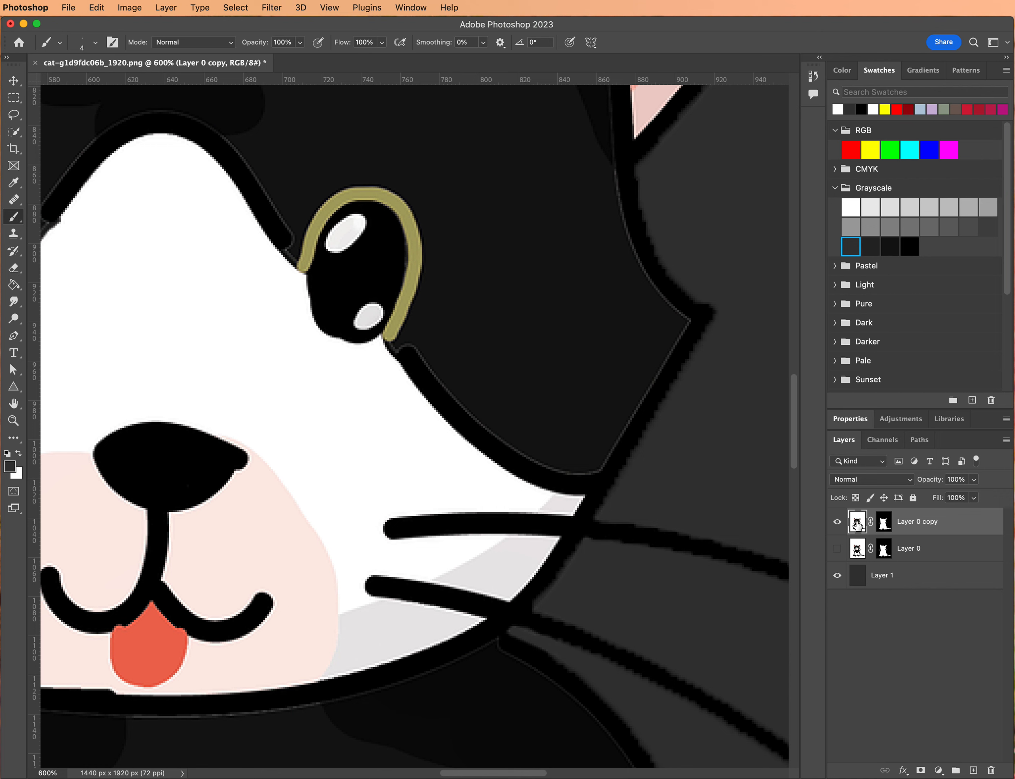
{"action": "left_click_drag", "start_coordinate": [615, 171], "coordinate": [616, 182]}
{"action": "key", "text": "i"}
{"action": "left_click", "coordinate": [631, 176]}
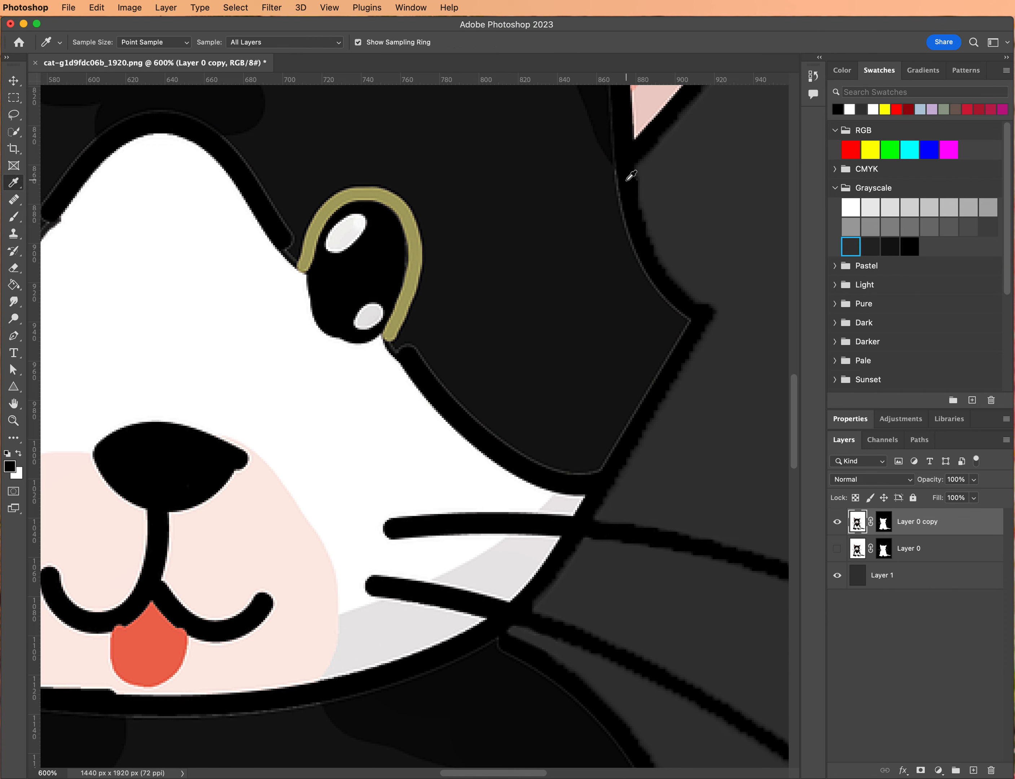
{"action": "key", "text": "b"}
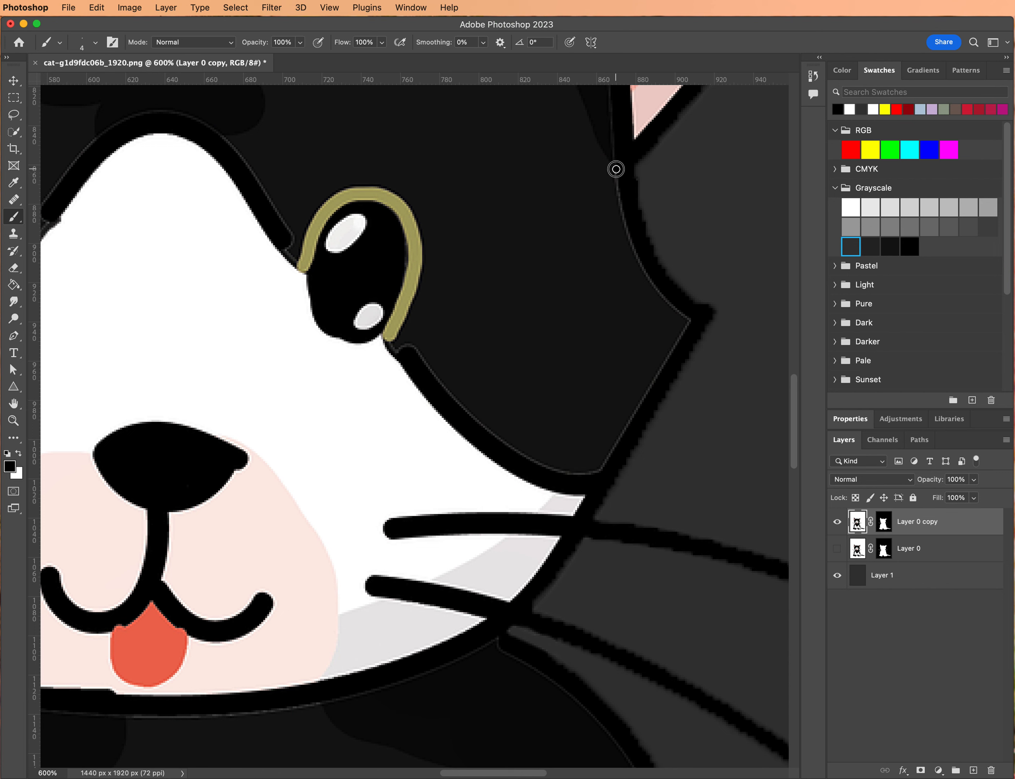
{"action": "left_click_drag", "start_coordinate": [617, 176], "coordinate": [634, 247]}
{"action": "left_click_drag", "start_coordinate": [609, 121], "coordinate": [618, 174]}
{"action": "mouse_move", "coordinate": [636, 242]}
{"action": "left_mouse_down"}
{"action": "mouse_move", "coordinate": [649, 276]}
{"action": "mouse_move", "coordinate": [688, 317]}
{"action": "left_mouse_up"}
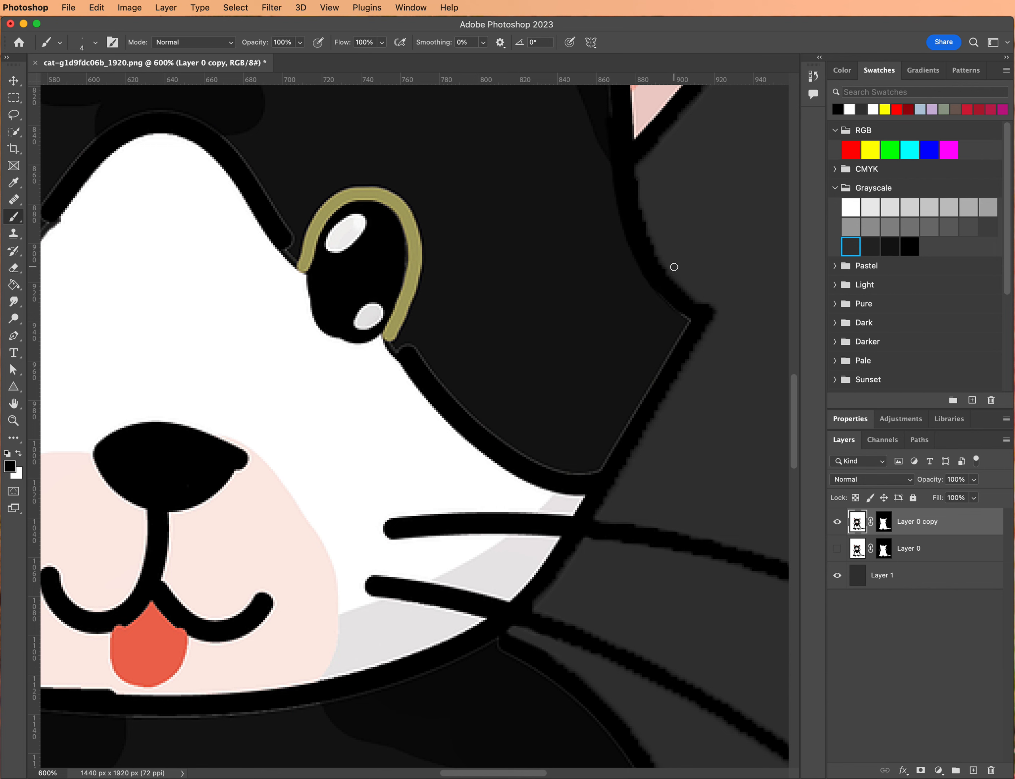